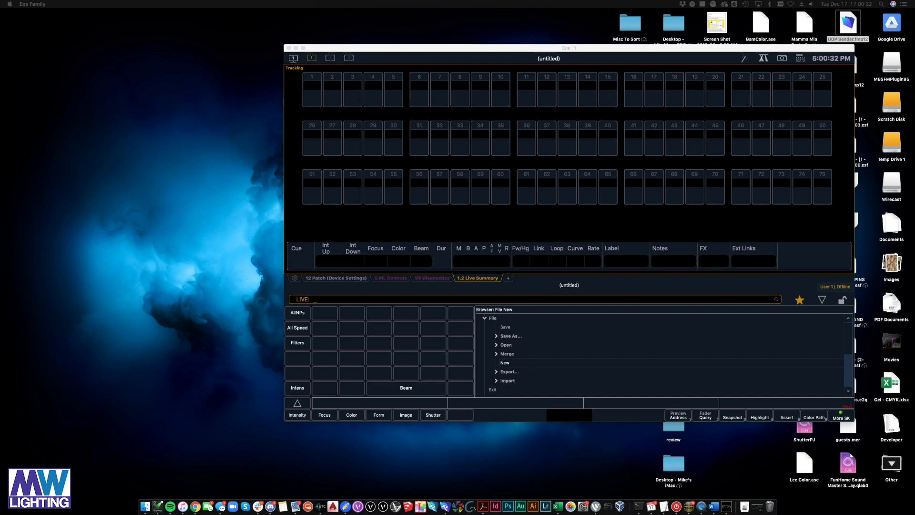
# Open UDP Sender.fmp12 and arrange its window beside the Eos window
pyautogui.press('super+Tab')
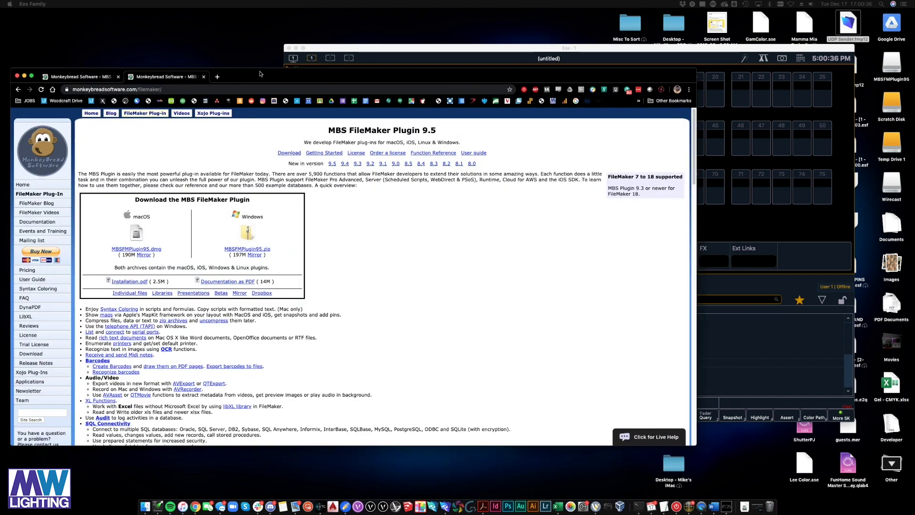
pyautogui.doubleClick(365, 42)
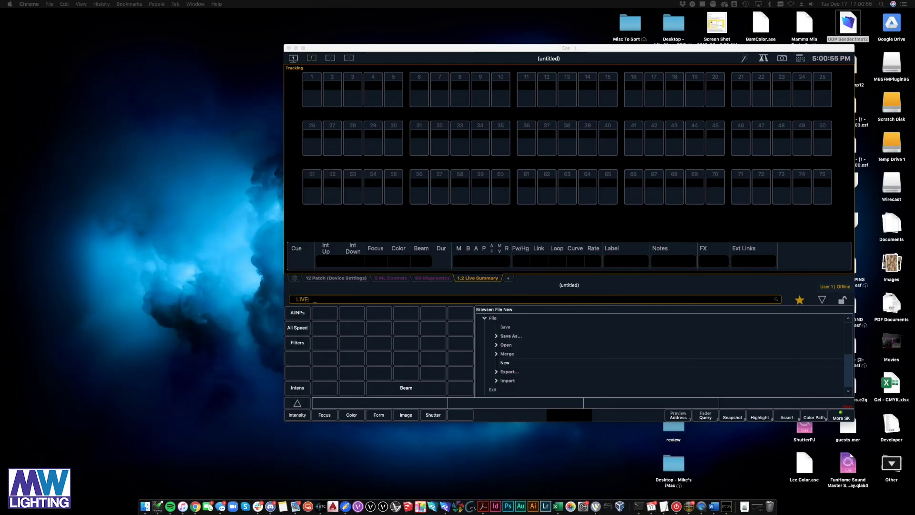
pyautogui.doubleClick(848, 23)
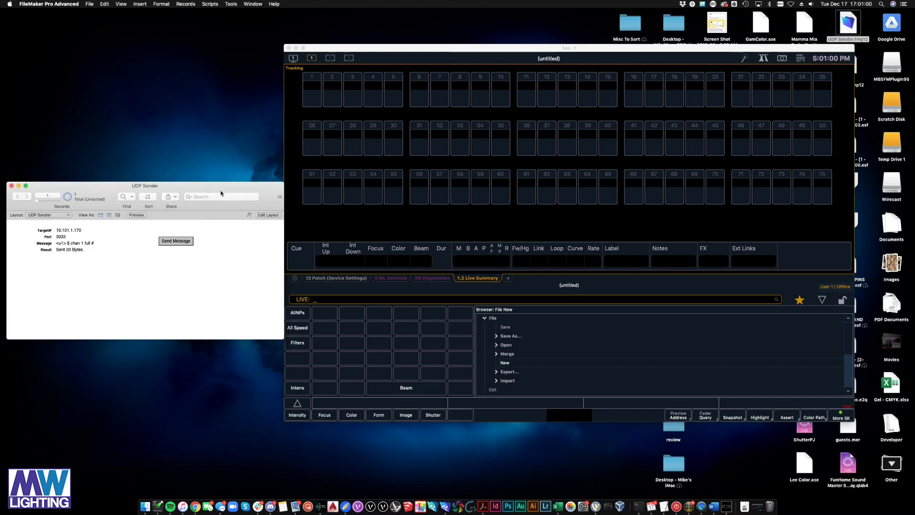
pyautogui.moveTo(220, 193); pyautogui.dragTo(214, 145)
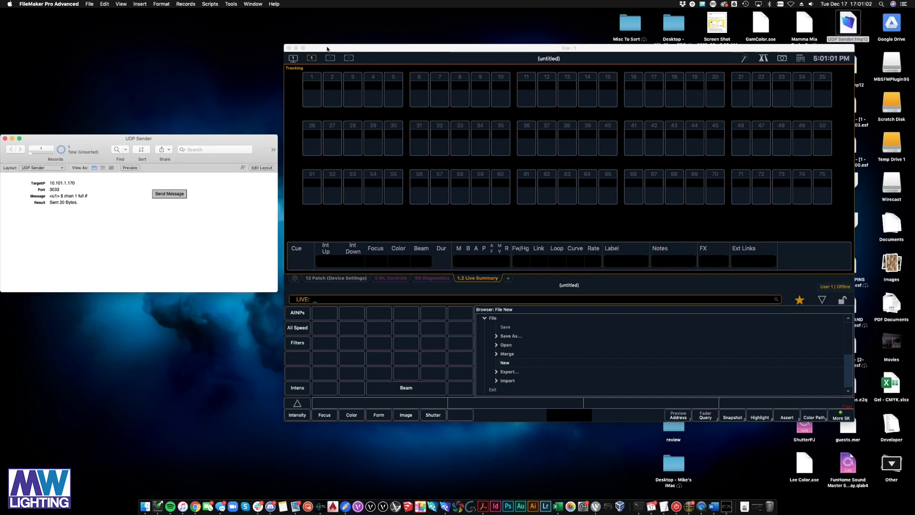
pyautogui.moveTo(327, 48); pyautogui.dragTo(342, 67)
pyautogui.moveTo(237, 141); pyautogui.dragTo(254, 138)
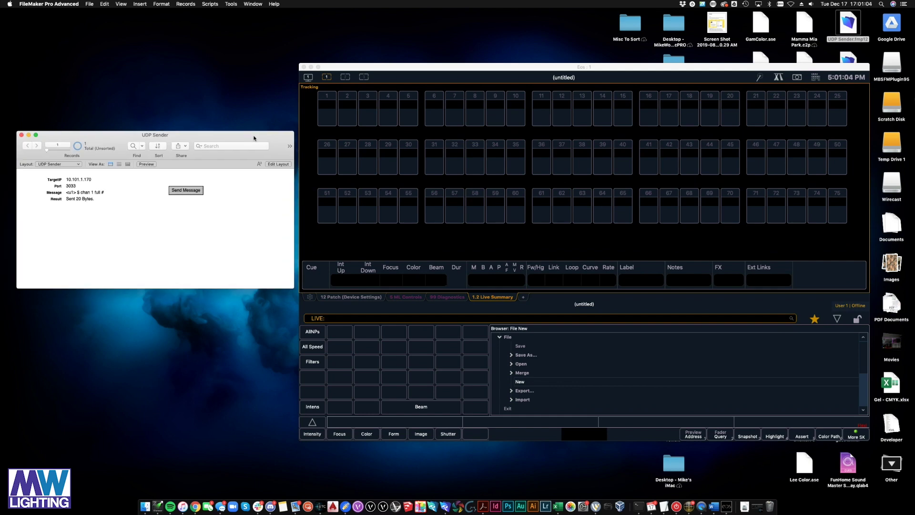
# Empty the Message, Port (3033) and TargetIP (10.101.1.170) fields of the record
pyautogui.click(96, 192)
pyautogui.press('super+a')
pyautogui.press('BackSpace')
pyautogui.click(96, 186)
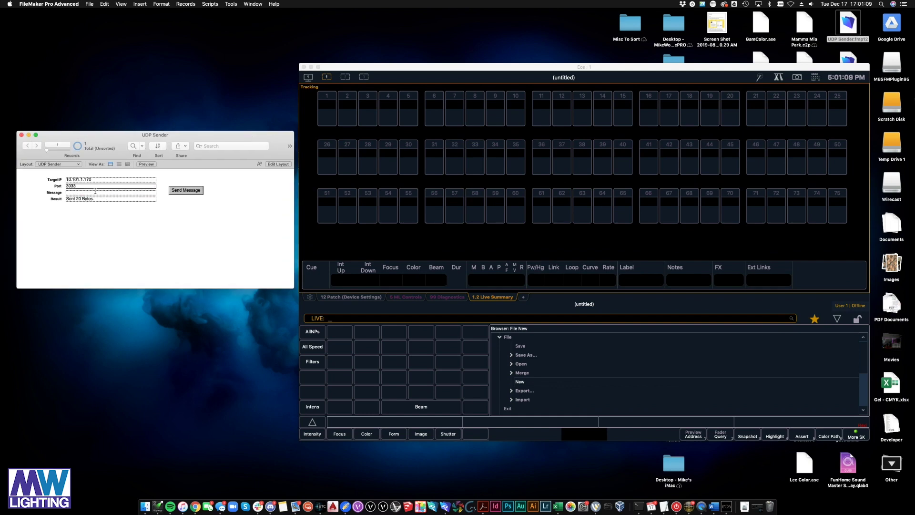
pyautogui.press('super+a')
pyautogui.press('BackSpace')
pyautogui.click(98, 181)
pyautogui.press('super+a')
pyautogui.press('BackSpace')
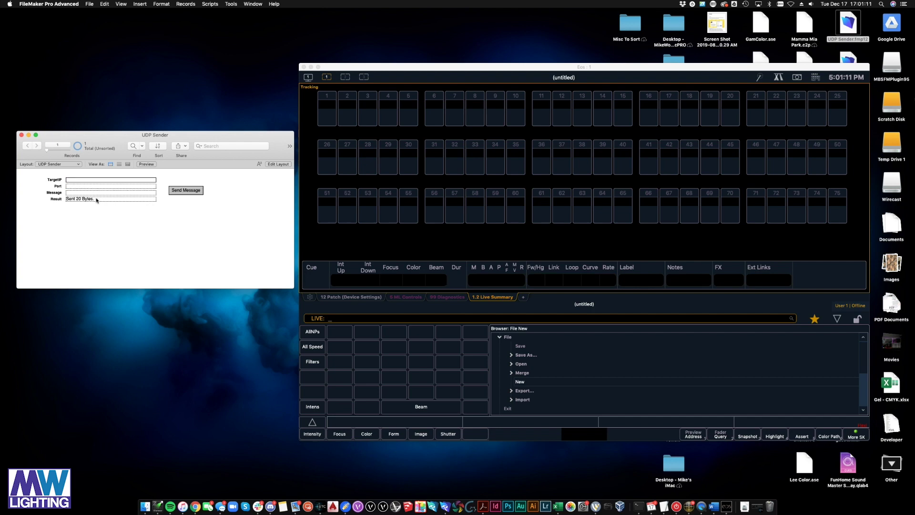
# Empty the Result field, commit the record, and open Manage Database
pyautogui.click(97, 199)
pyautogui.press('super+a')
pyautogui.press('BackSpace')
pyautogui.click(98, 192)
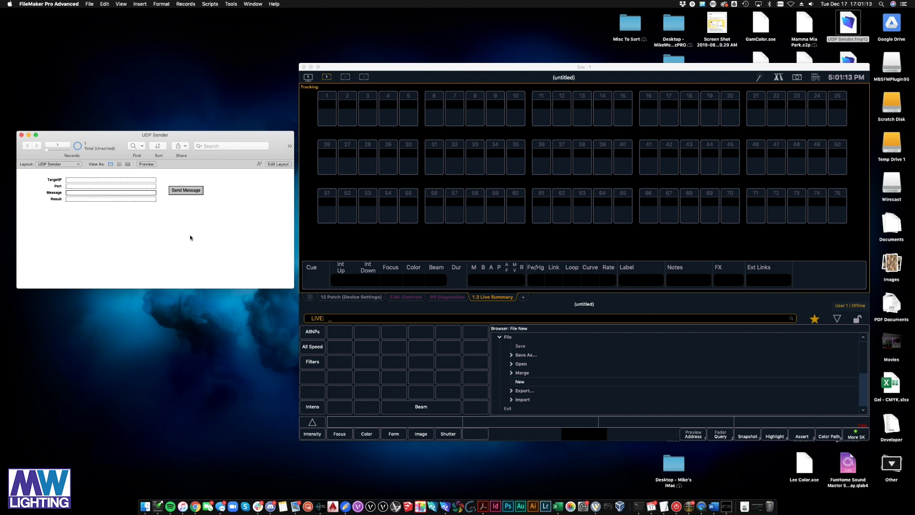
pyautogui.click(248, 206)
pyautogui.press('super+shift+d')
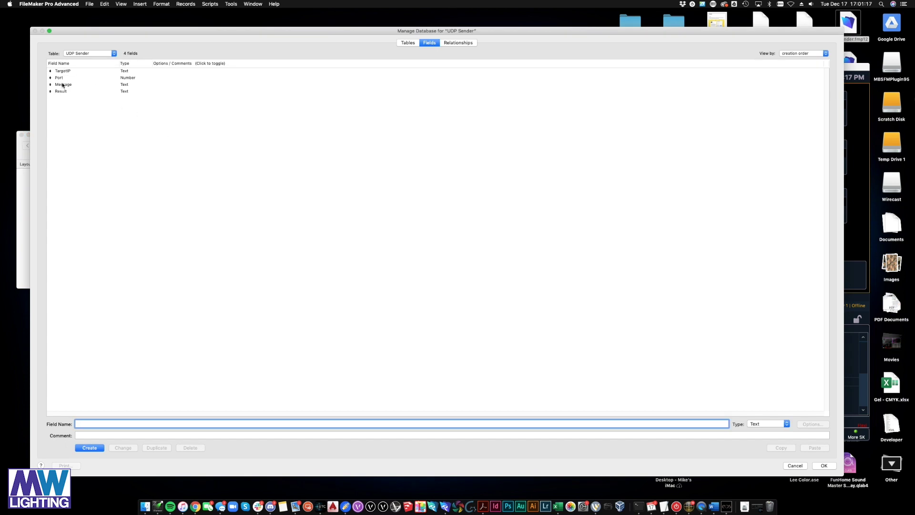
# Inspect the TargetIP, Port, Message and Result field definitions and the relationship graph
pyautogui.click(69, 72)
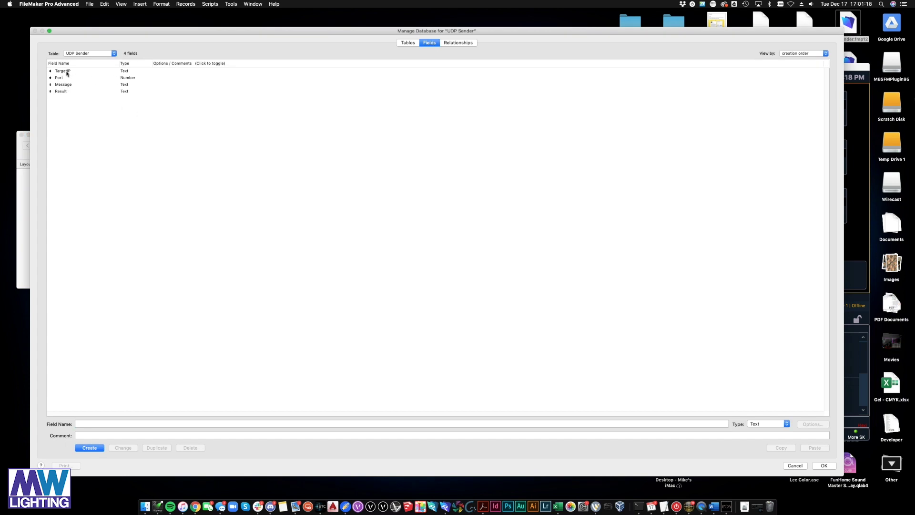
pyautogui.click(128, 79)
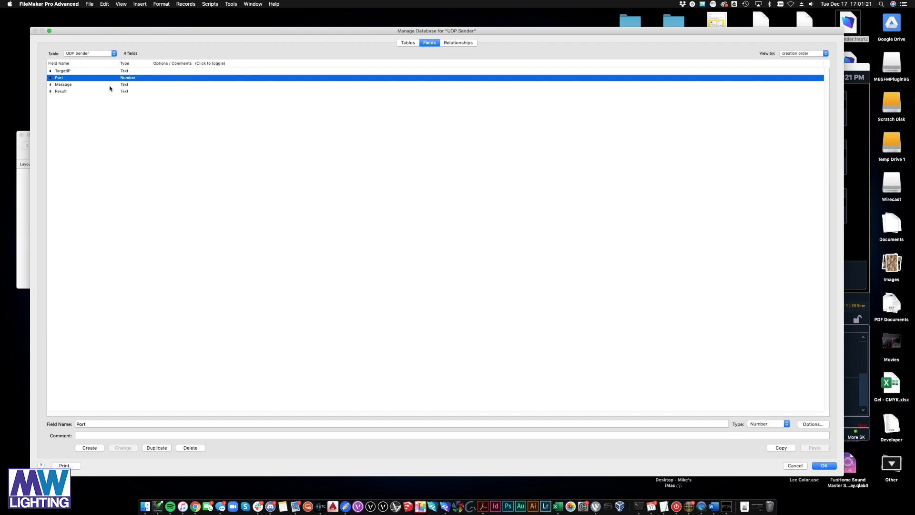
pyautogui.click(111, 85)
pyautogui.click(121, 92)
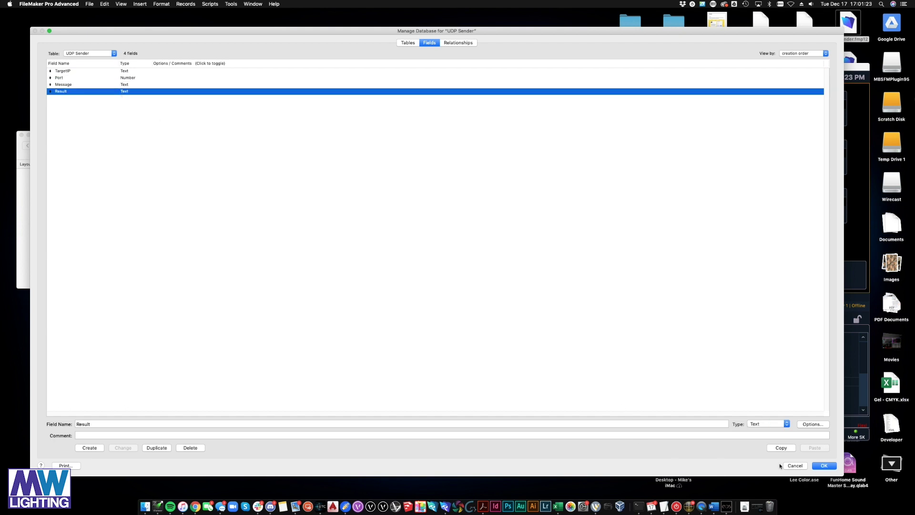
pyautogui.click(453, 44)
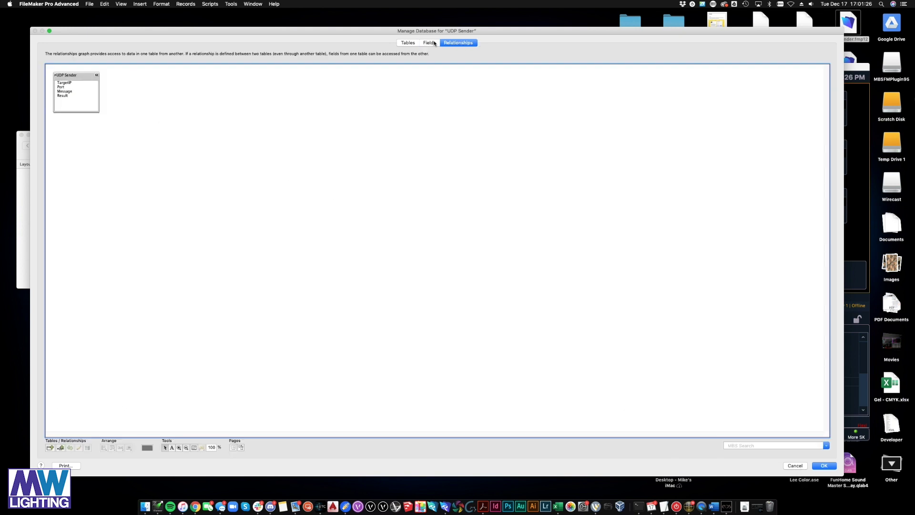
pyautogui.click(430, 45)
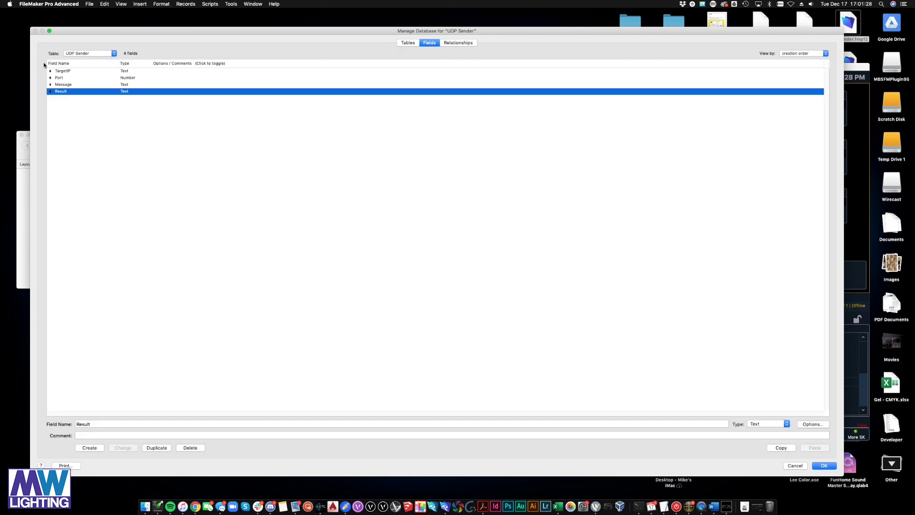
# Cancel Manage Database, discard the changes, and return to editing the UDP Sender record
pyautogui.click(796, 467)
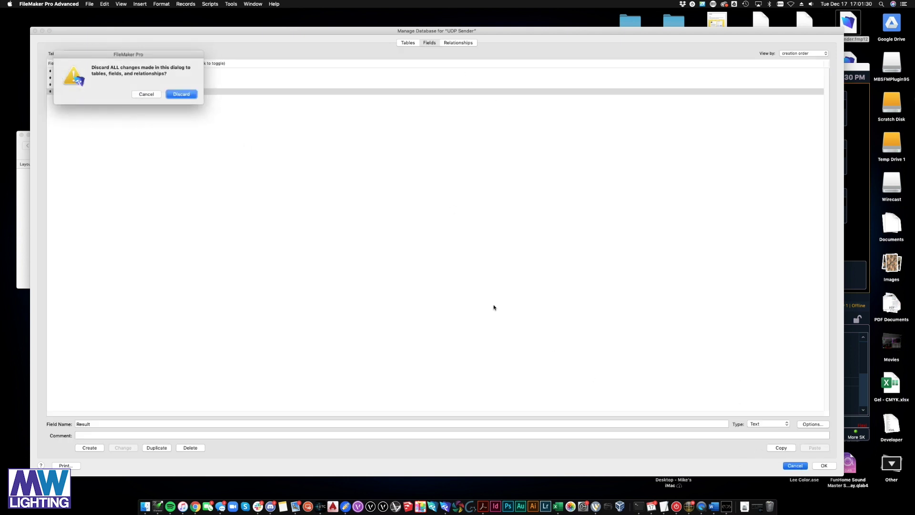
pyautogui.click(186, 94)
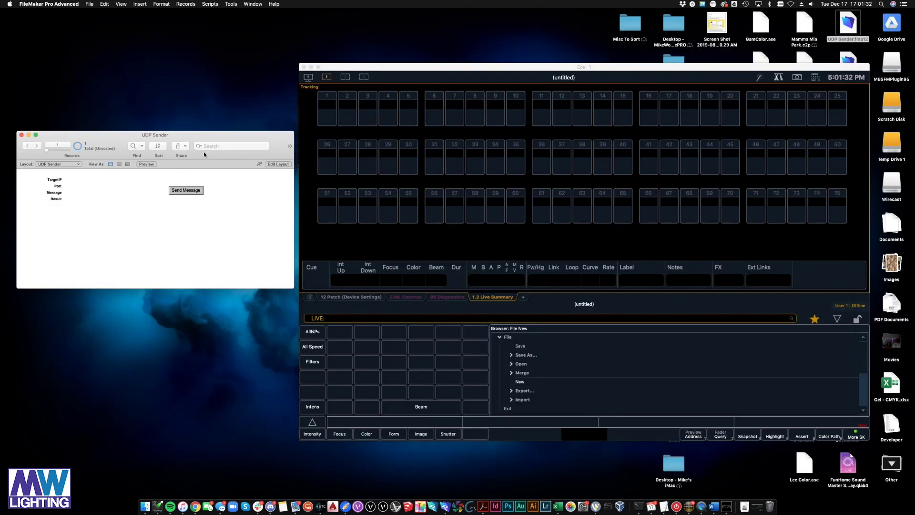
pyautogui.click(82, 181)
# Create and confirm a new show on the Eos console
pyautogui.click(517, 275)
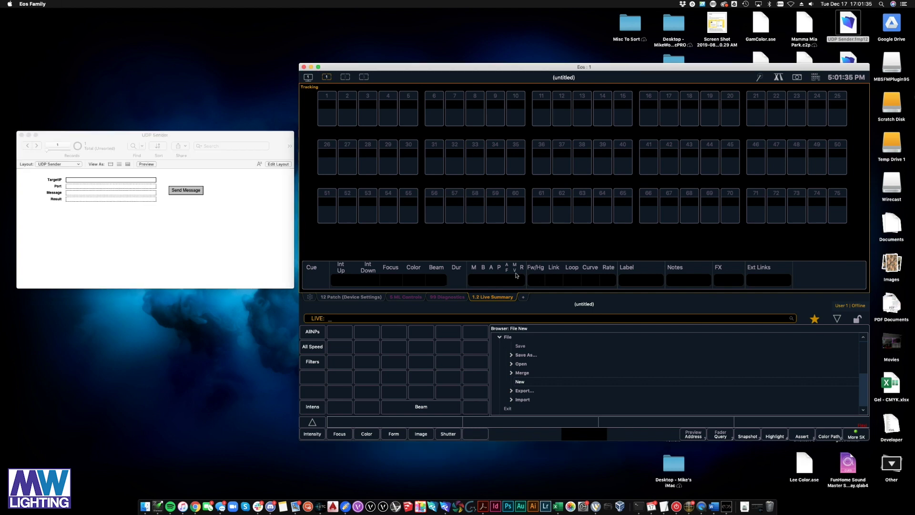
pyautogui.click(524, 382)
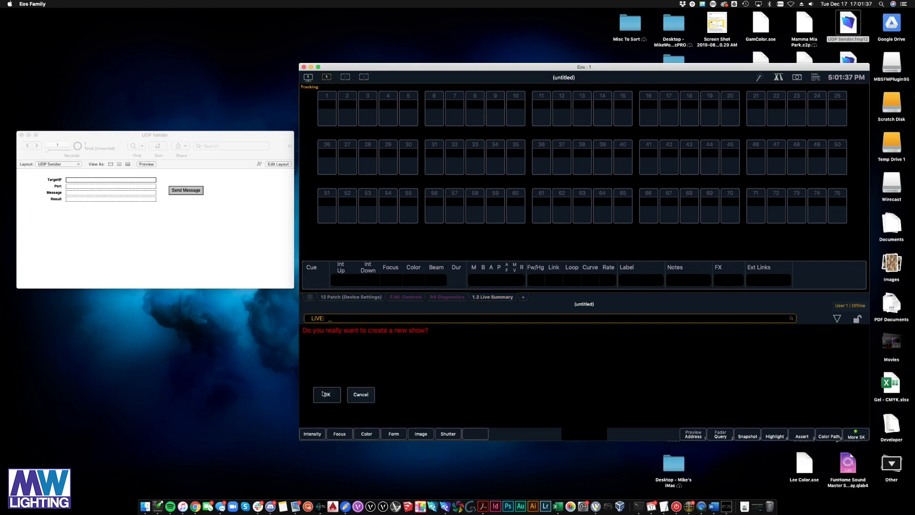
pyautogui.click(324, 394)
pyautogui.click(499, 337)
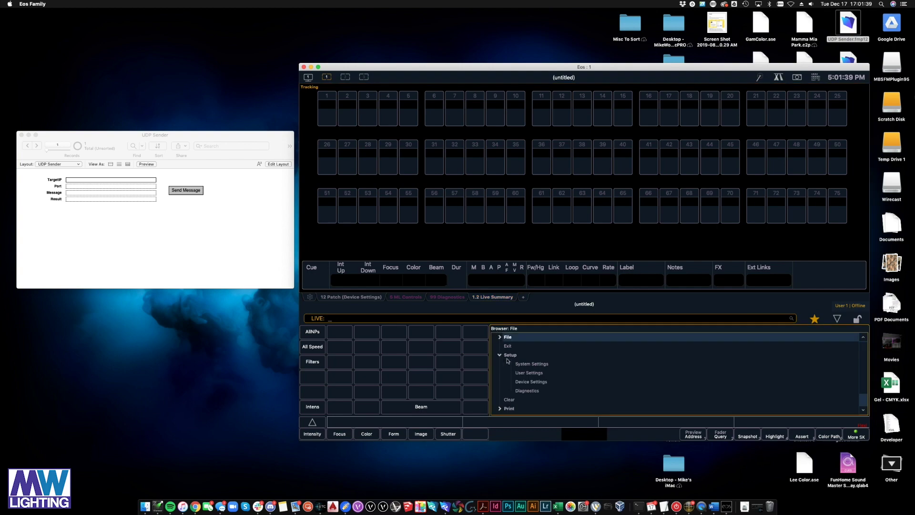
# Set String RX Port to 3033 in System Settings > Show Control > String UDP
pyautogui.click(530, 364)
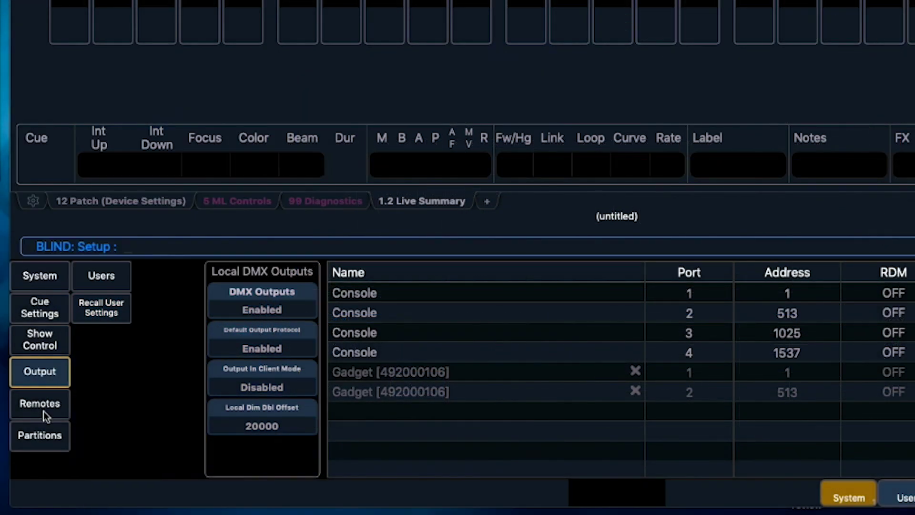
pyautogui.click(53, 343)
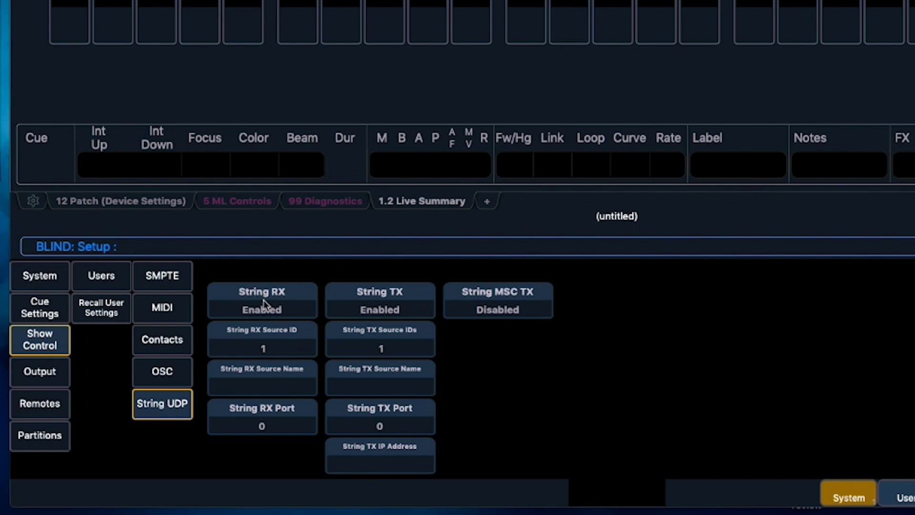
pyautogui.click(288, 420)
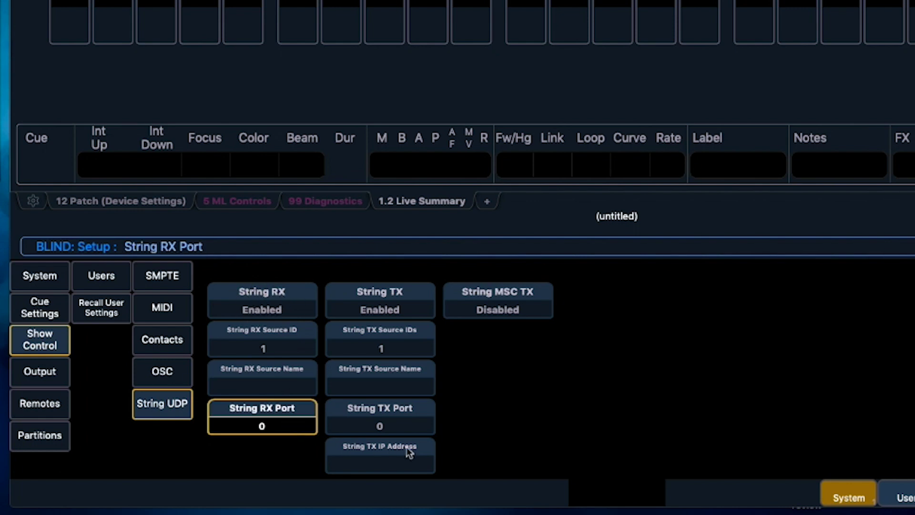
pyautogui.write('3033')
pyautogui.press('Return')
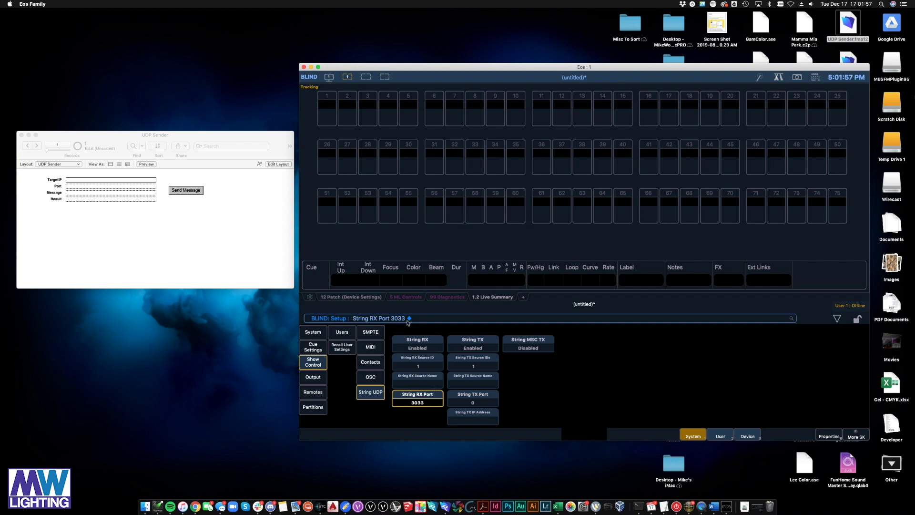
# Show and enlarge the Eos Diagnostics log, clear it, then bring UDP Sender forward
pyautogui.click(369, 298)
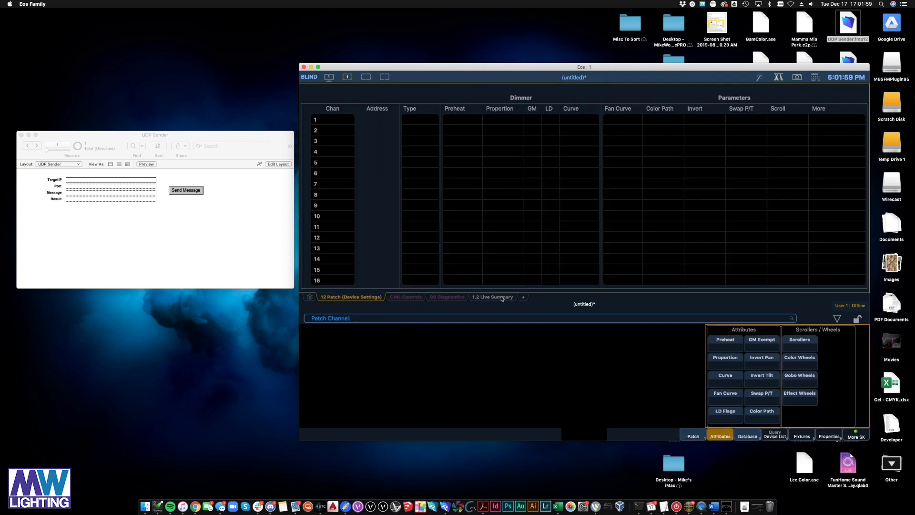
pyautogui.click(502, 299)
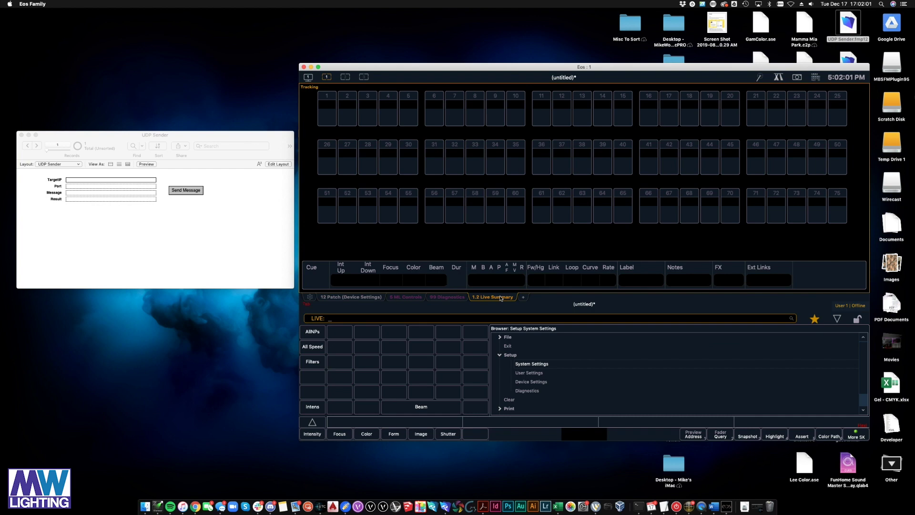
pyautogui.press('Tab')
pyautogui.press('9')
pyautogui.press('9')
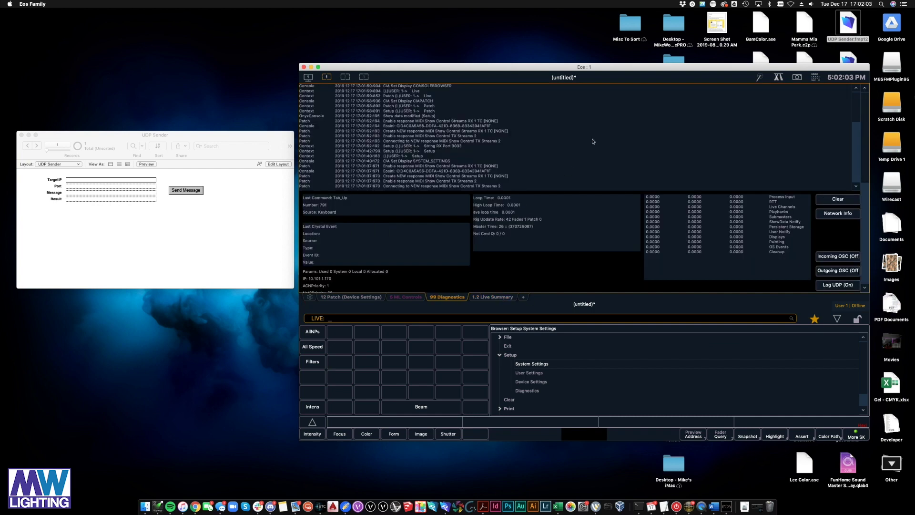
pyautogui.moveTo(567, 64); pyautogui.dragTo(566, 11)
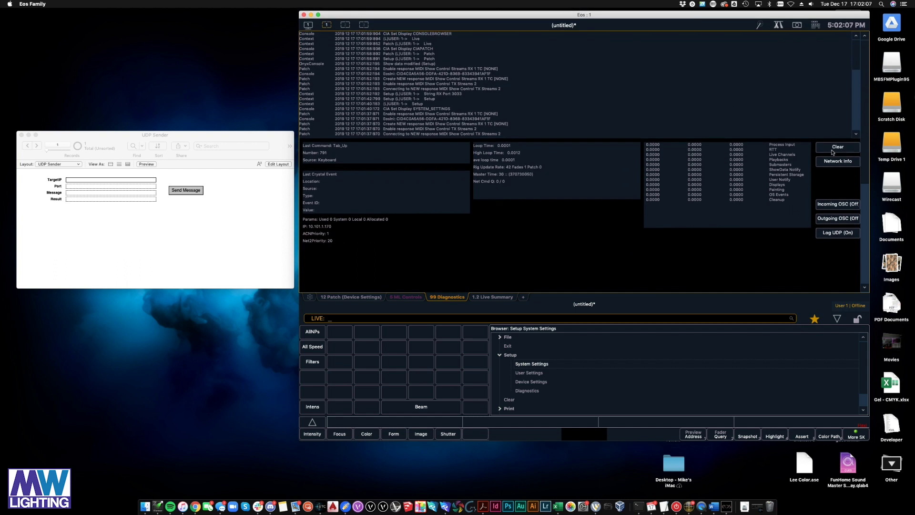
pyautogui.click(833, 150)
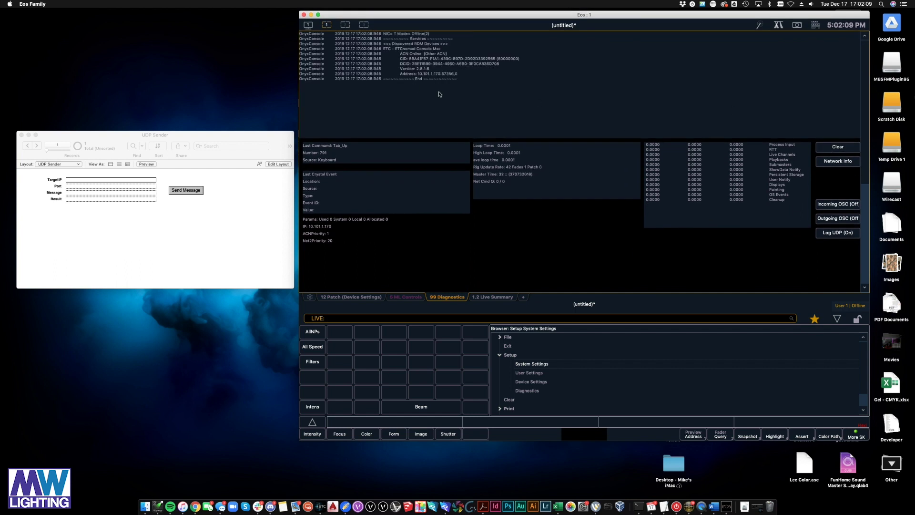
pyautogui.click(242, 143)
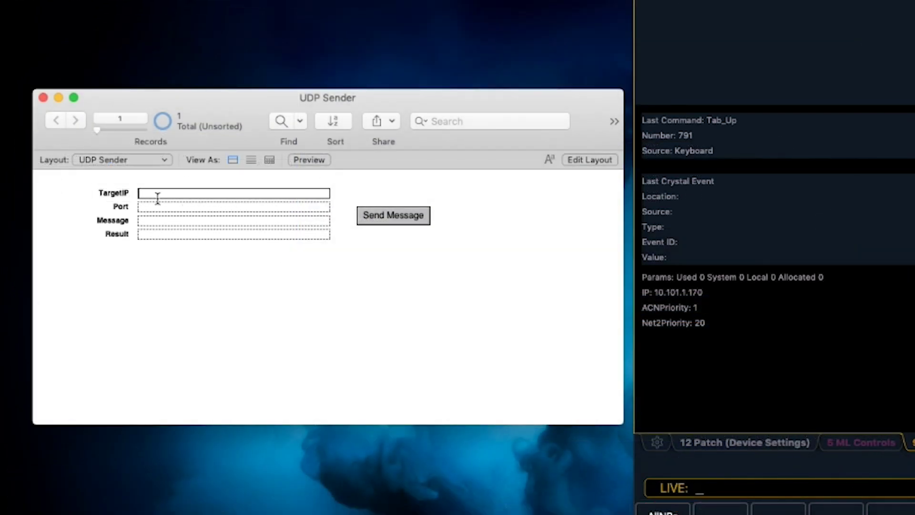
# Enter target IP 10.101.1.170 and port 3033 in the UDP Sender form
pyautogui.moveTo(482, 109); pyautogui.dragTo(482, 47)
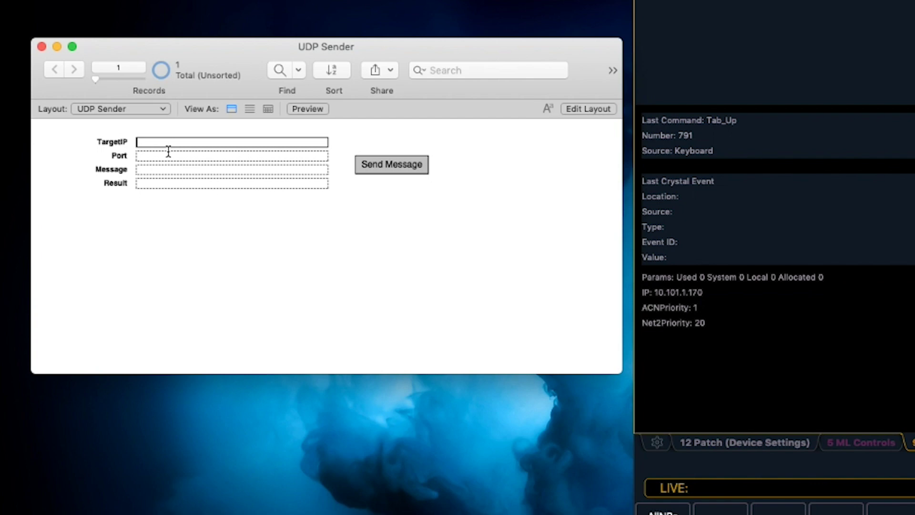
pyautogui.write('10.101.1.')
pyautogui.write('170')
pyautogui.click(167, 157)
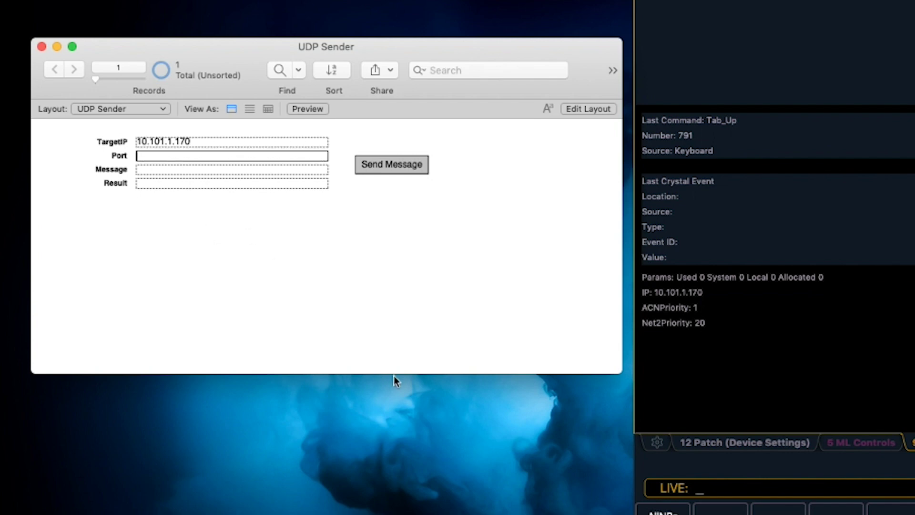
pyautogui.write('3033')
# Send the message '<u1> $ chan 1 full full' to Eos
pyautogui.click(178, 172)
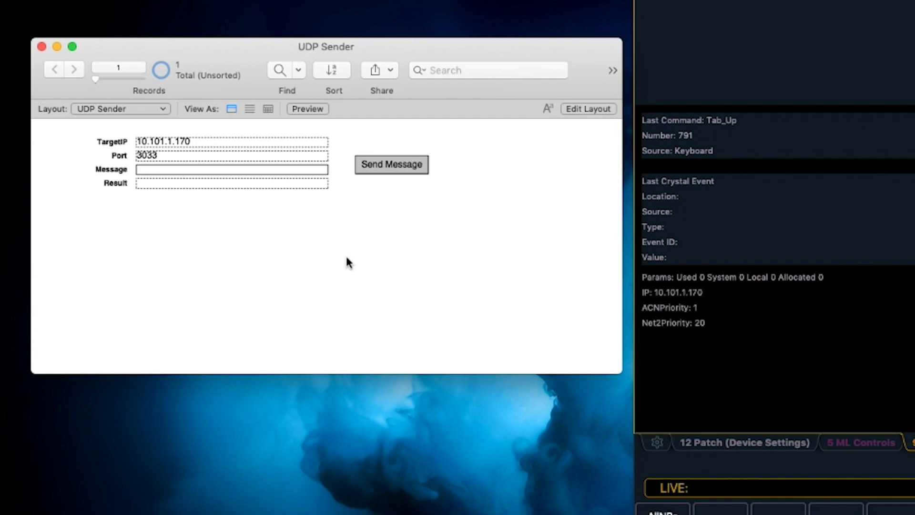
pyautogui.write('<u1> $ chan 1 ful')
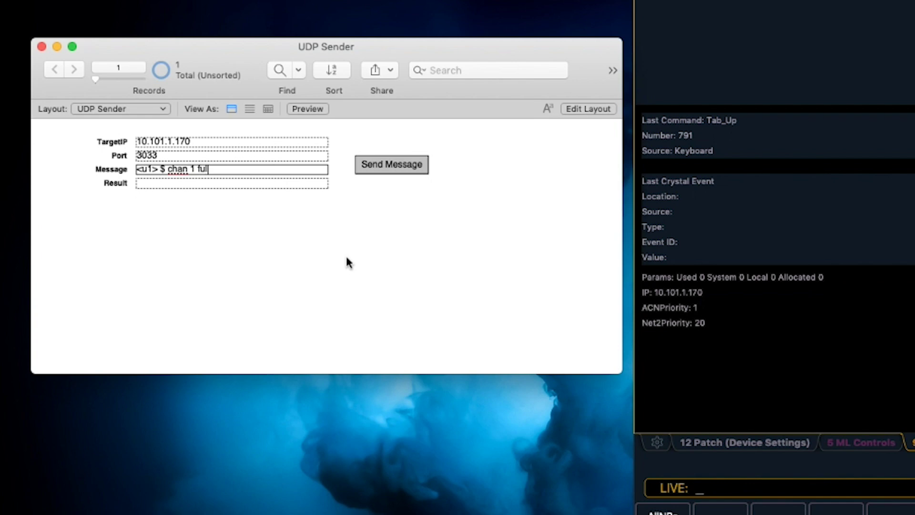
pyautogui.write('l full #')
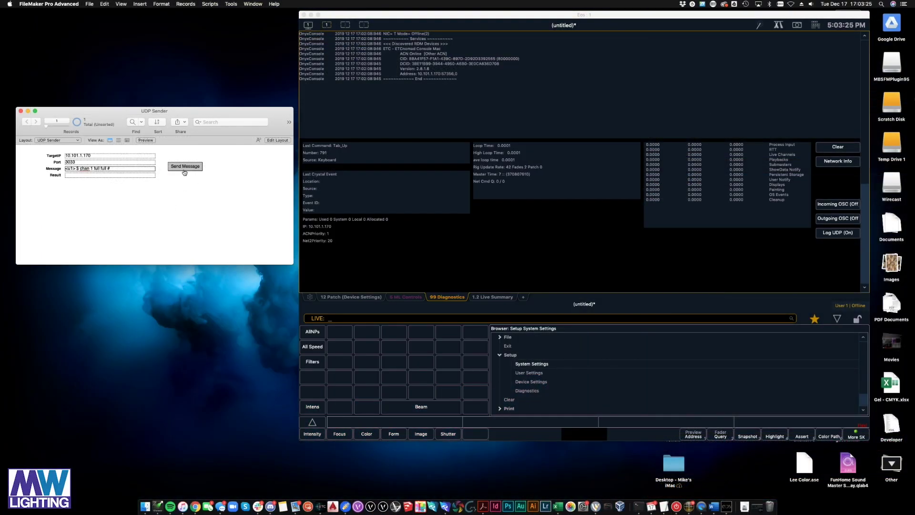
pyautogui.click(184, 169)
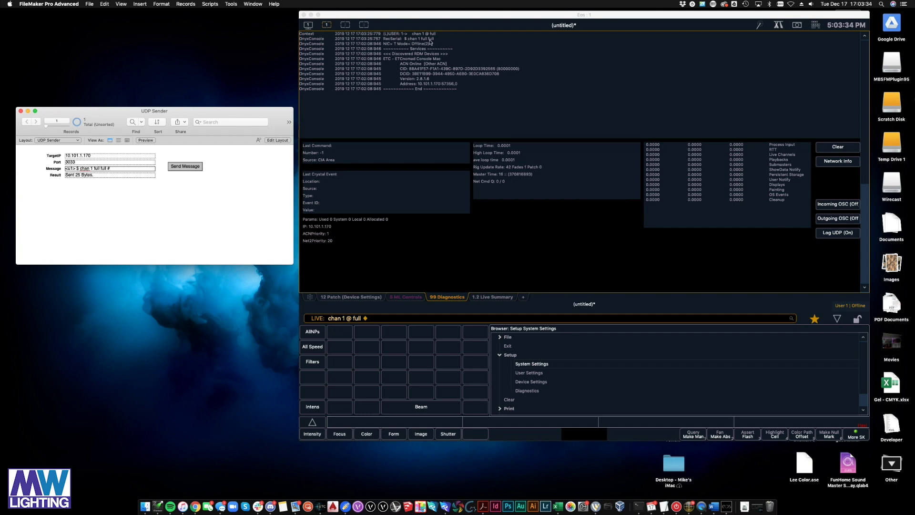
# View channel 1 at full in the Eos Live Summary, then send a 'chan 1 sneak' message
pyautogui.click(487, 298)
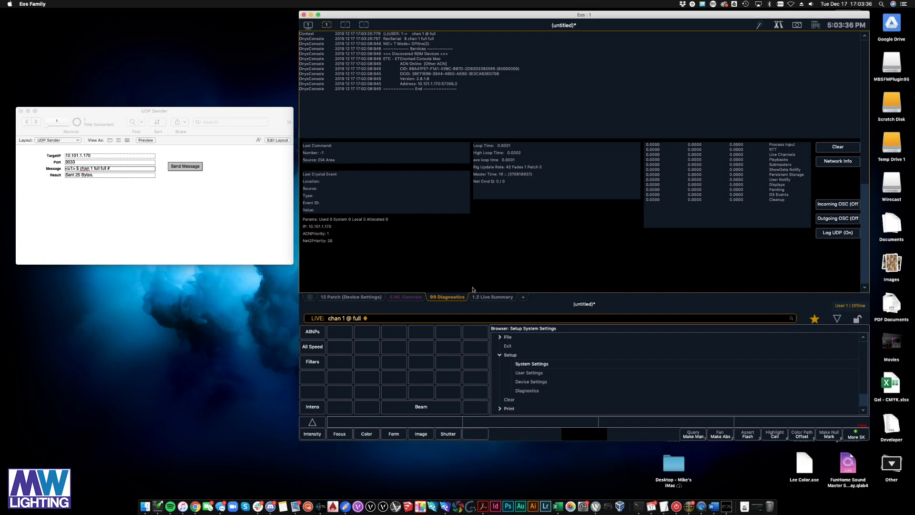
pyautogui.click(489, 299)
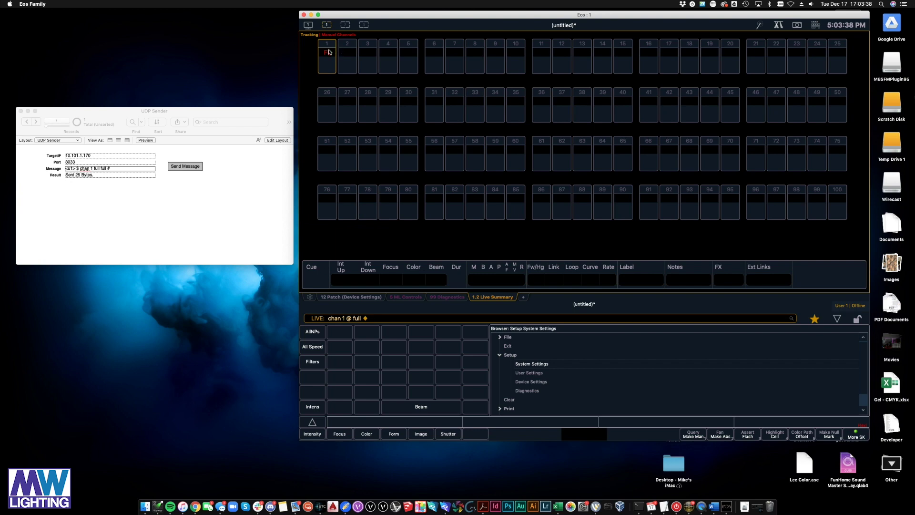
pyautogui.click(136, 168)
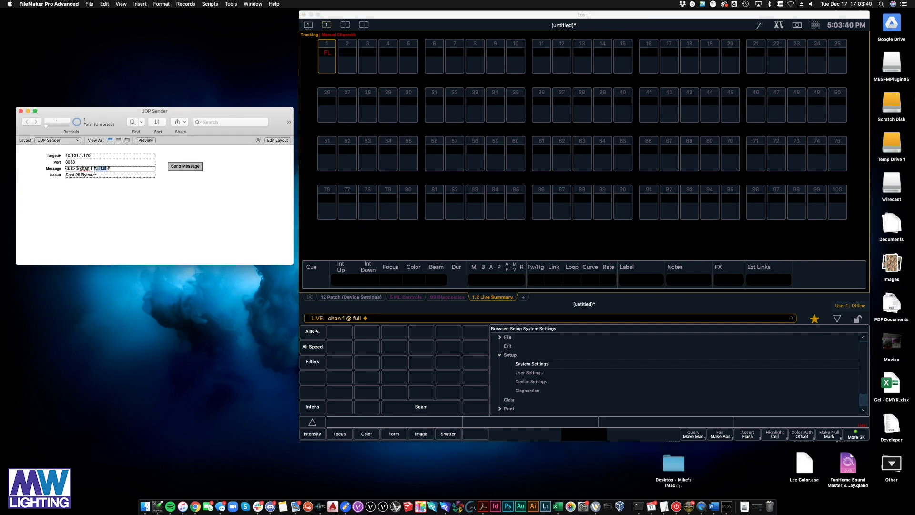
pyautogui.moveTo(94, 170); pyautogui.dragTo(80, 170)
pyautogui.write('sneak')
pyautogui.click(182, 167)
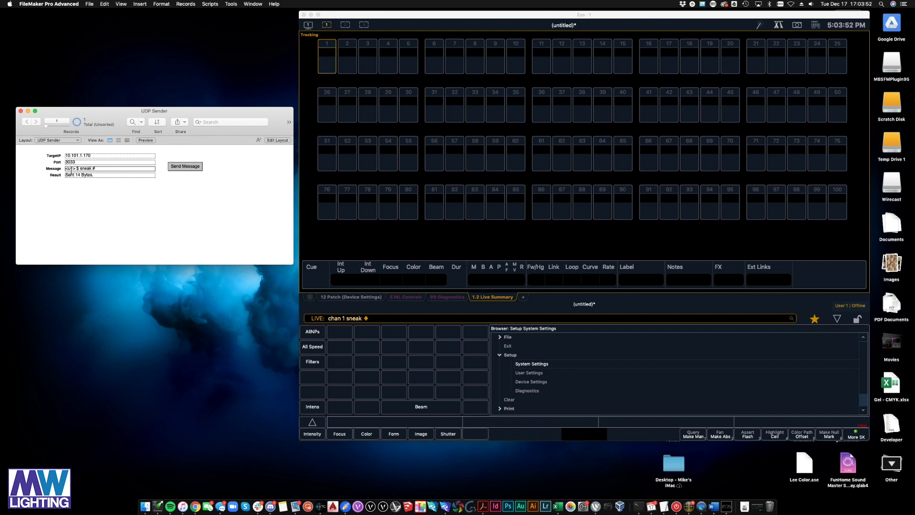
# Send '<u2> $ chan 1 thru 5 full full' to Eos, then open the Send script in Script Workspace
pyautogui.press('BackSpace')
pyautogui.write('2')
pyautogui.doubleClick(86, 168)
pyautogui.write('chan 1 thru 5 full full')
pyautogui.click(172, 169)
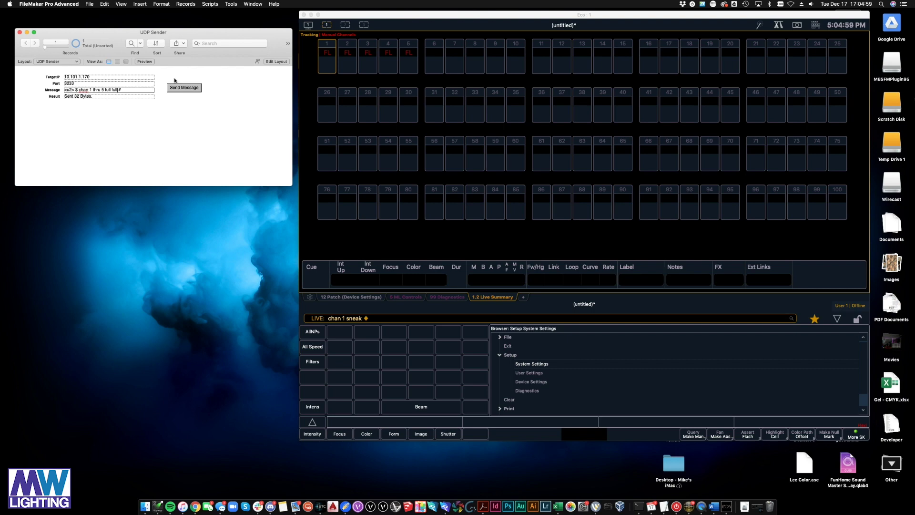
pyautogui.click(183, 106)
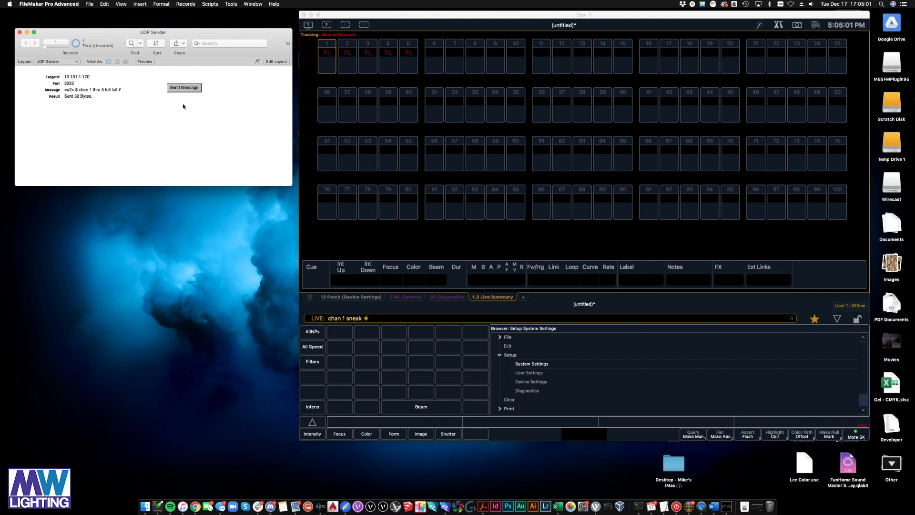
pyautogui.press('super+shift+s')
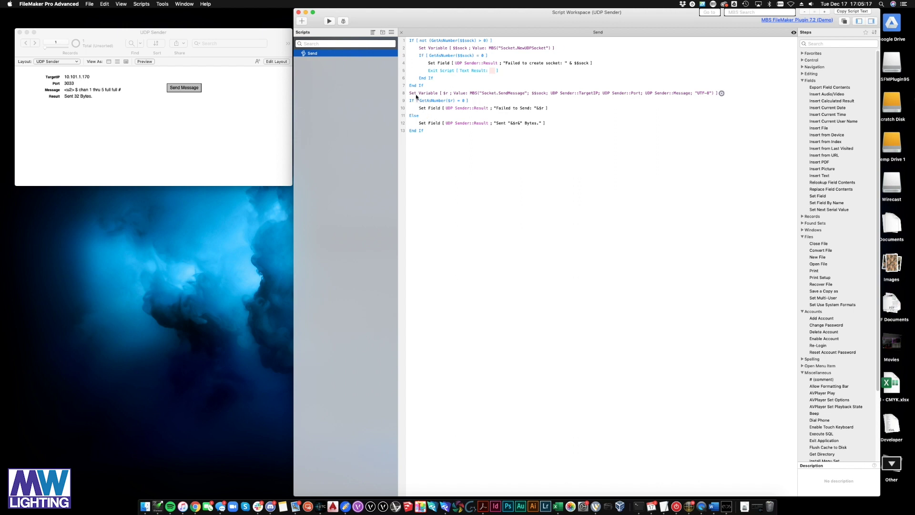
# Select line 8, the Set Variable send-message step, in the Send script
pyautogui.click(416, 94)
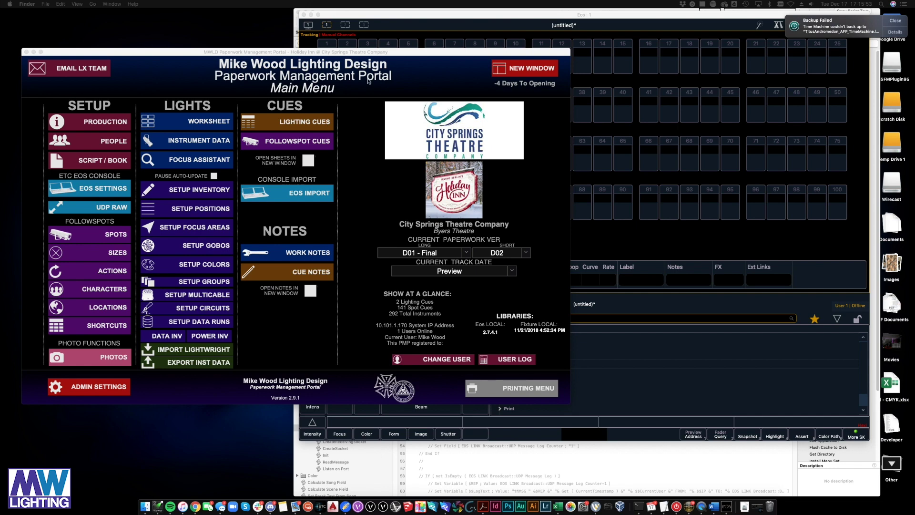
pyautogui.moveTo(422, 54); pyautogui.dragTo(424, 74)
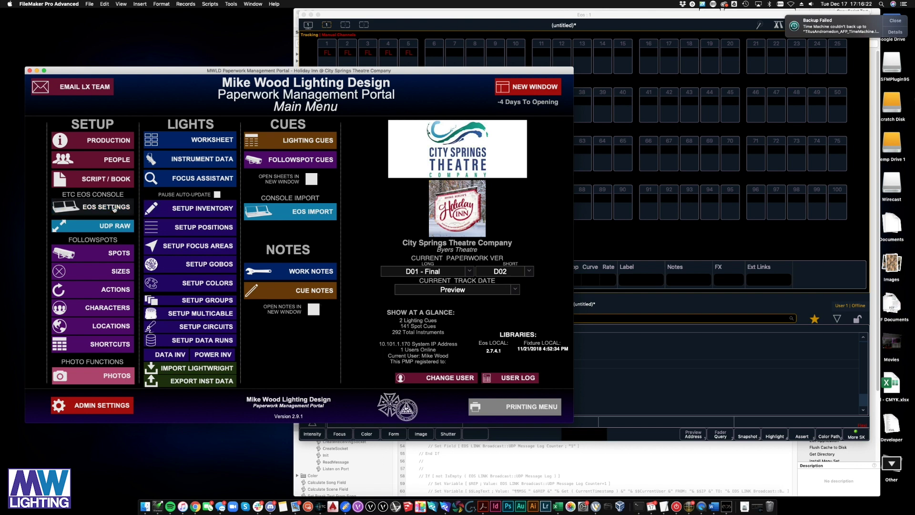
pyautogui.press('super+shift+d')
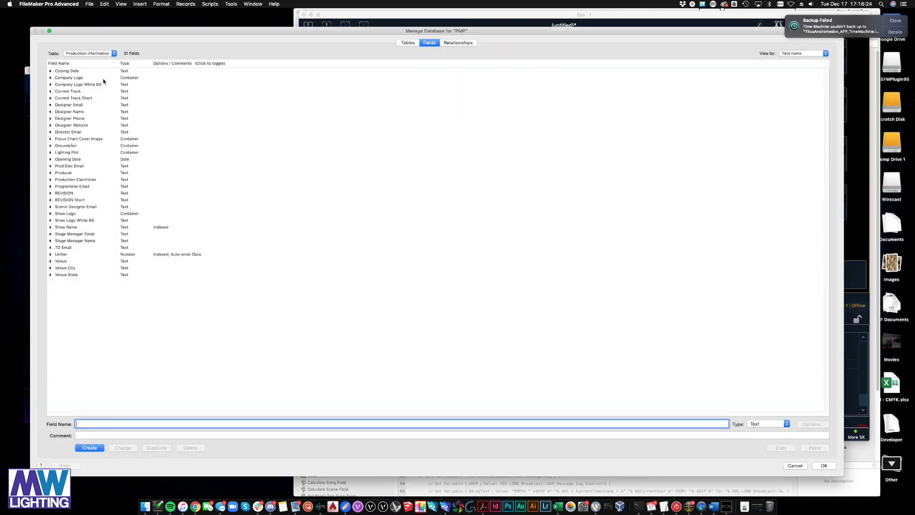
pyautogui.click(76, 54)
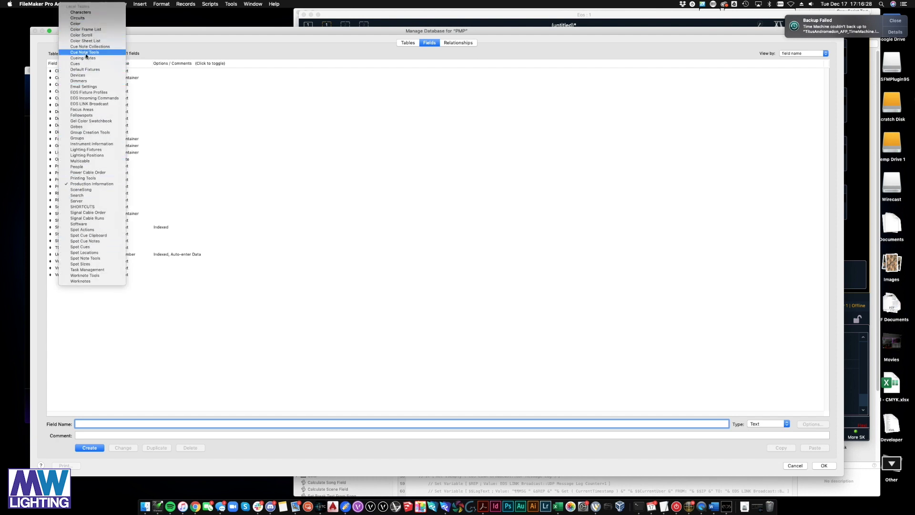
pyautogui.click(103, 104)
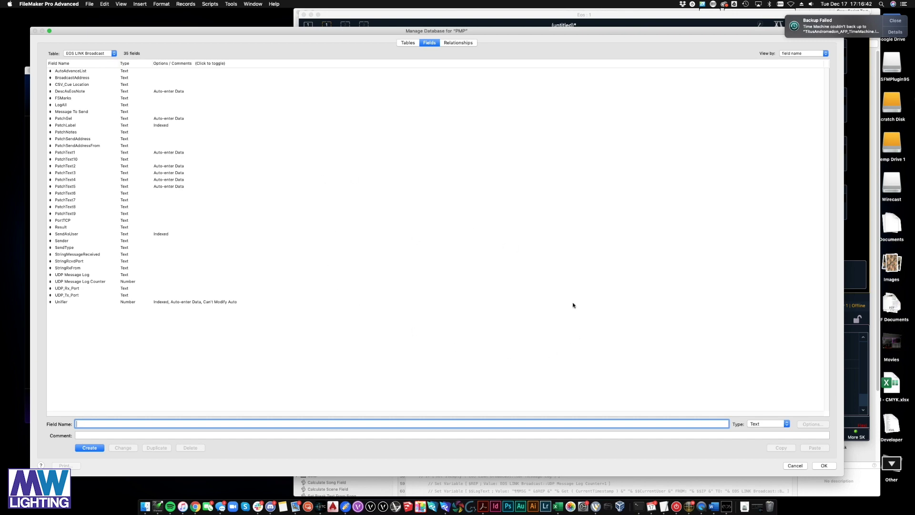
pyautogui.click(790, 466)
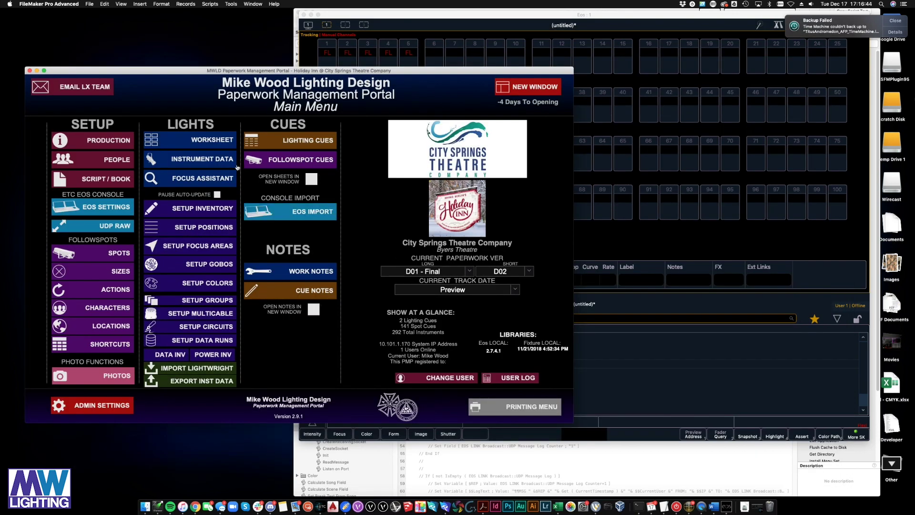
# Turn on channel 555 from Instrument Data, return HOME, and open the UDP RAW details
pyautogui.click(222, 161)
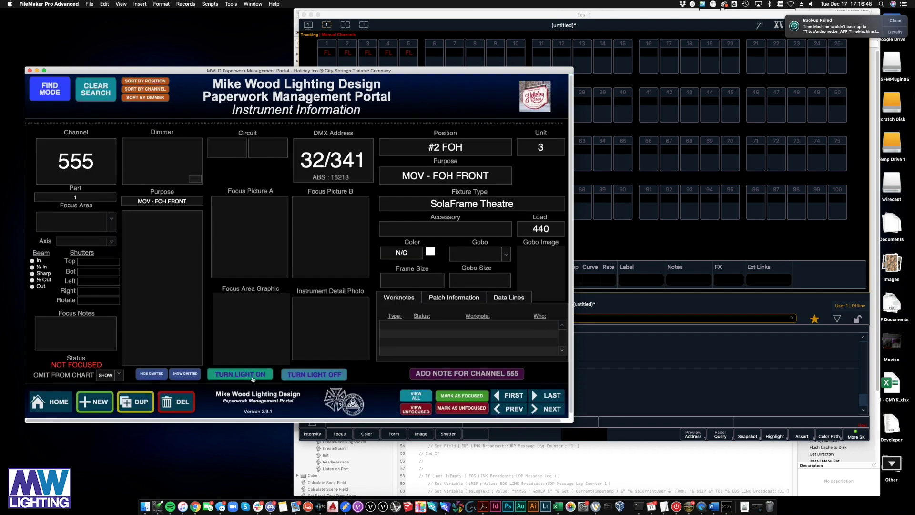
pyautogui.click(688, 358)
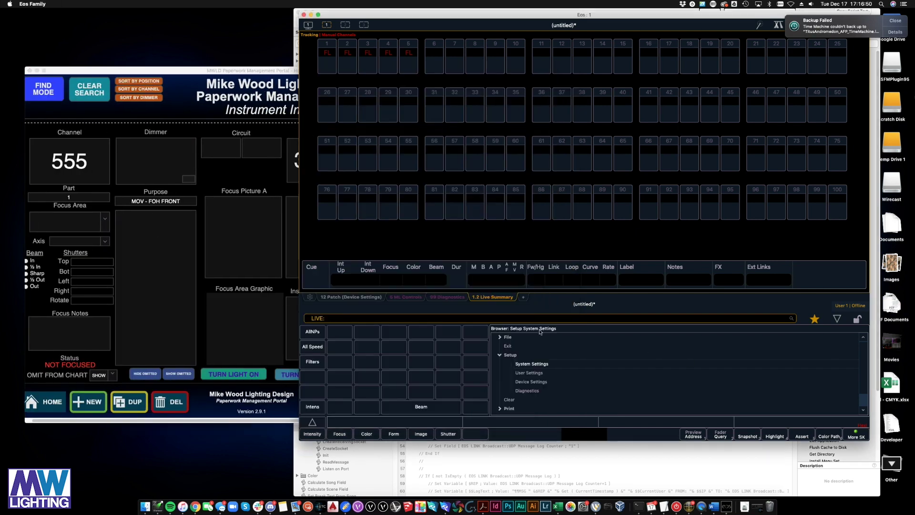
pyautogui.click(105, 365)
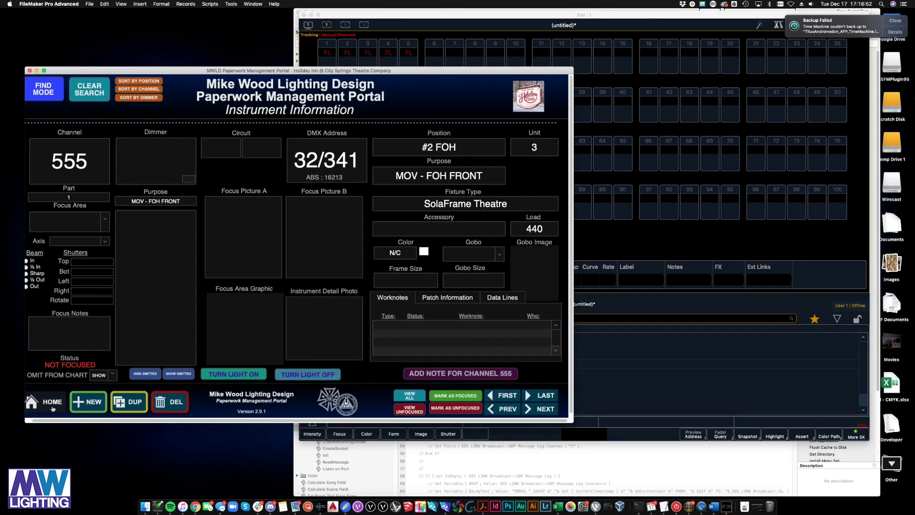
pyautogui.click(52, 405)
pyautogui.click(93, 231)
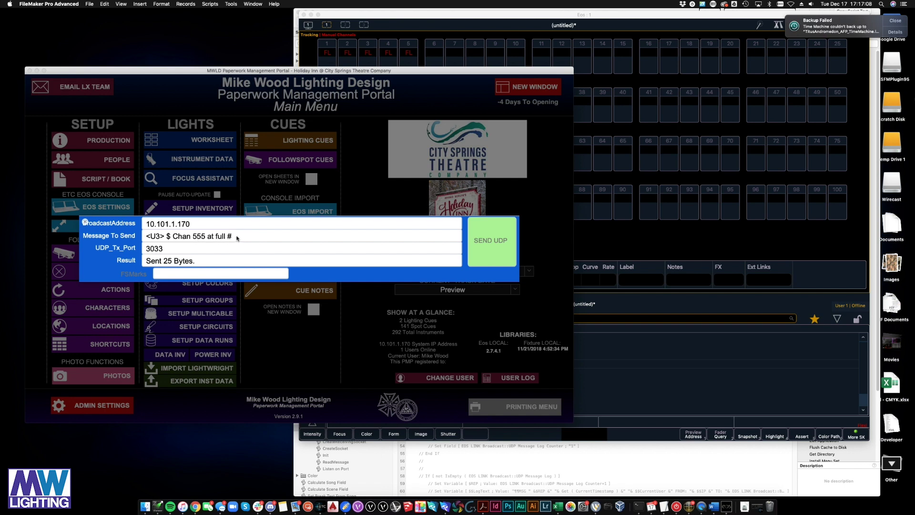
# Send the Chan 555 at full message and confirm it in the Eos Diagnostics log and command line
pyautogui.click(577, 253)
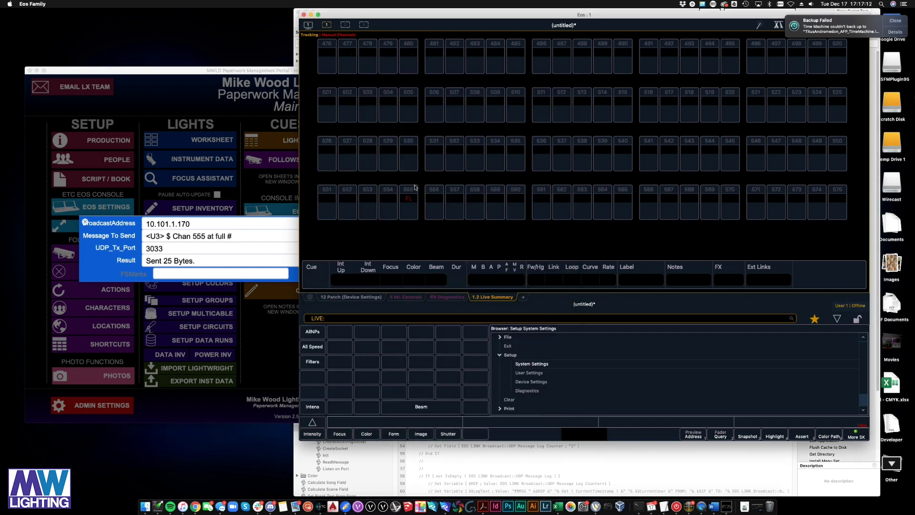
pyautogui.click(446, 297)
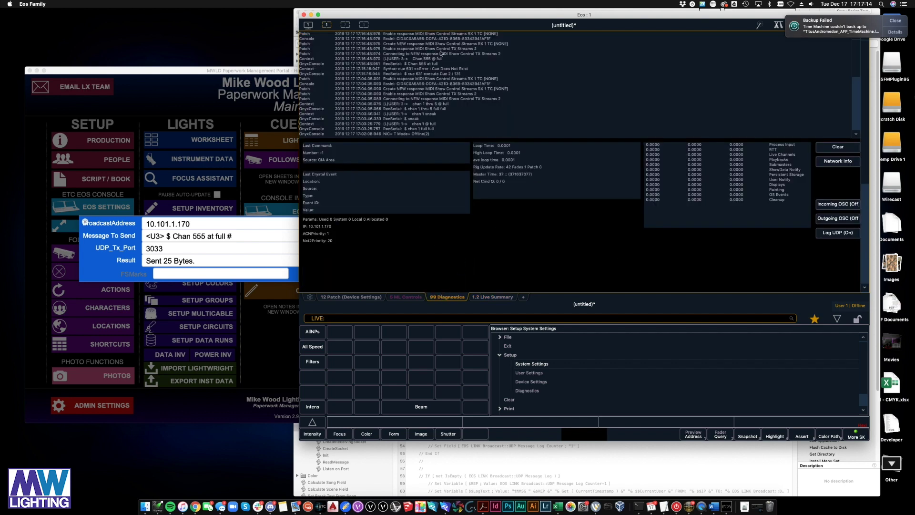
pyautogui.click(161, 239)
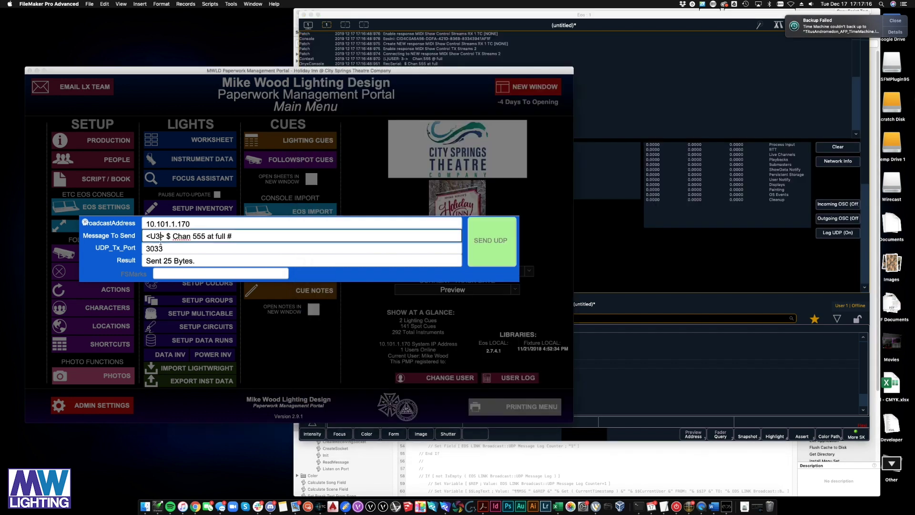
pyautogui.click(491, 241)
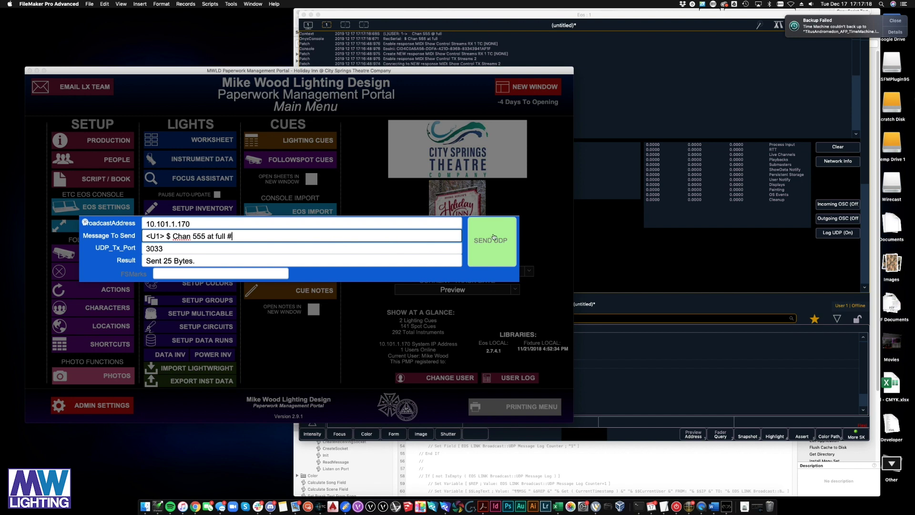
pyautogui.click(519, 14)
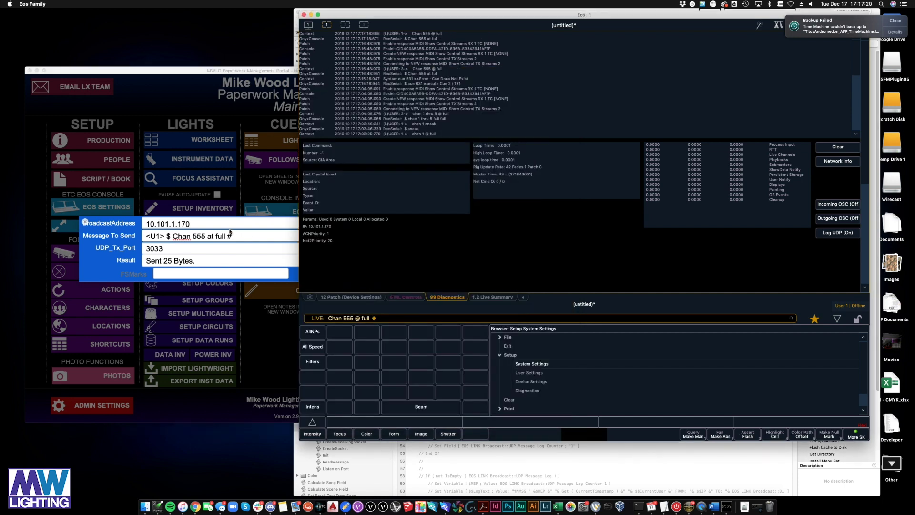
pyautogui.click(85, 222)
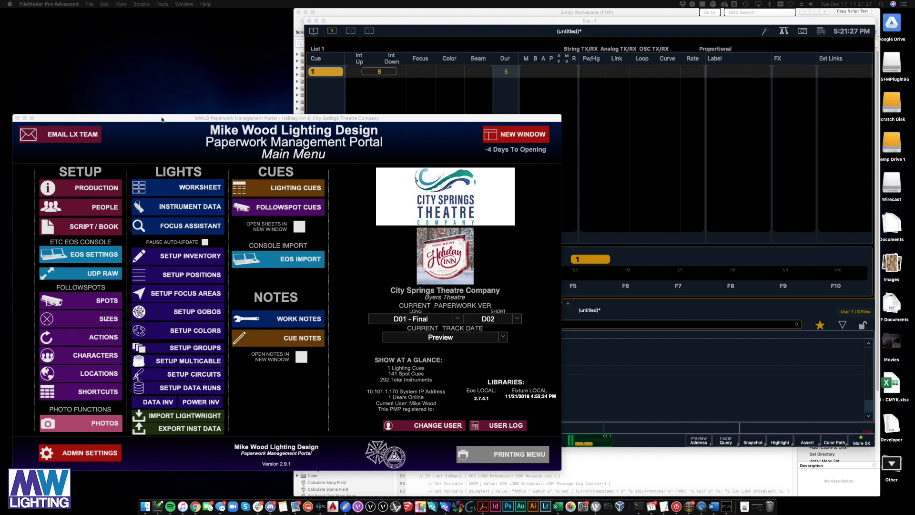
pyautogui.moveTo(162, 119); pyautogui.dragTo(165, 133)
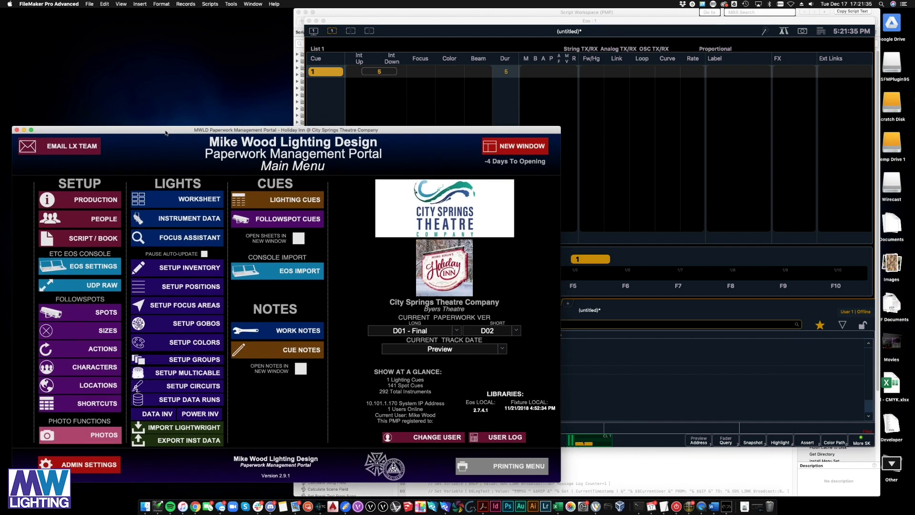
pyautogui.press('super+grave')
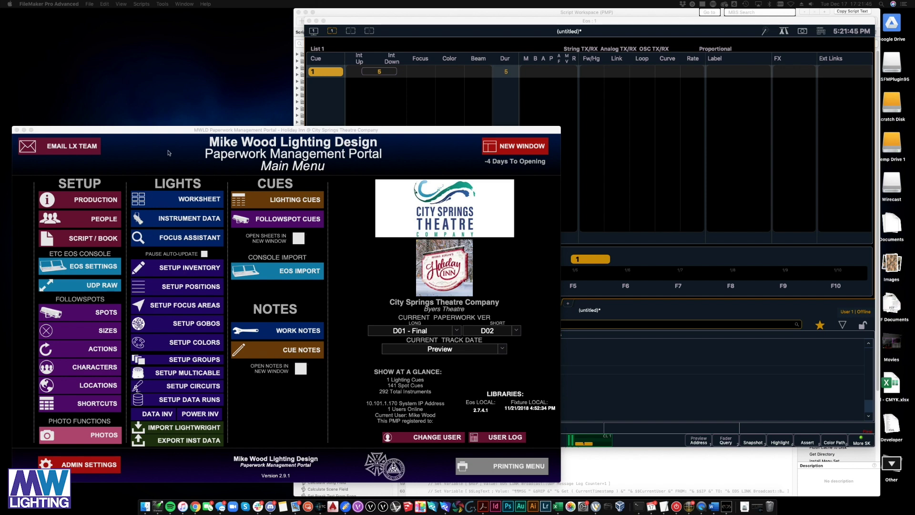
pyautogui.moveTo(159, 131); pyautogui.dragTo(161, 119)
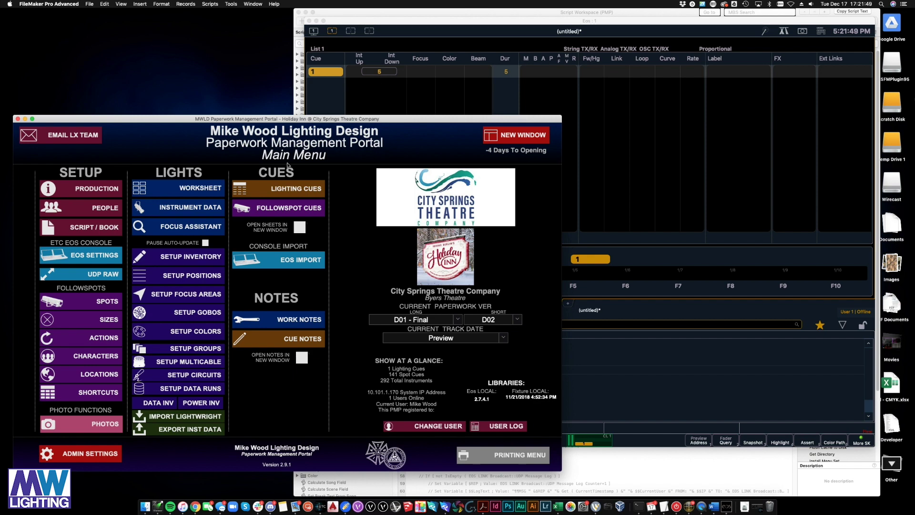
pyautogui.click(278, 191)
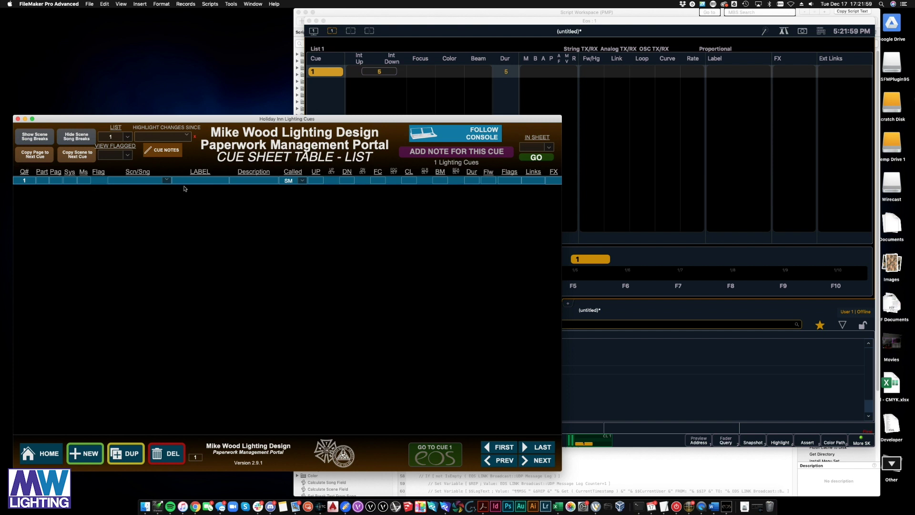
# Label lighting cue 1 'Cue One Label Here', commit it, and go back to the Main Menu
pyautogui.click(189, 181)
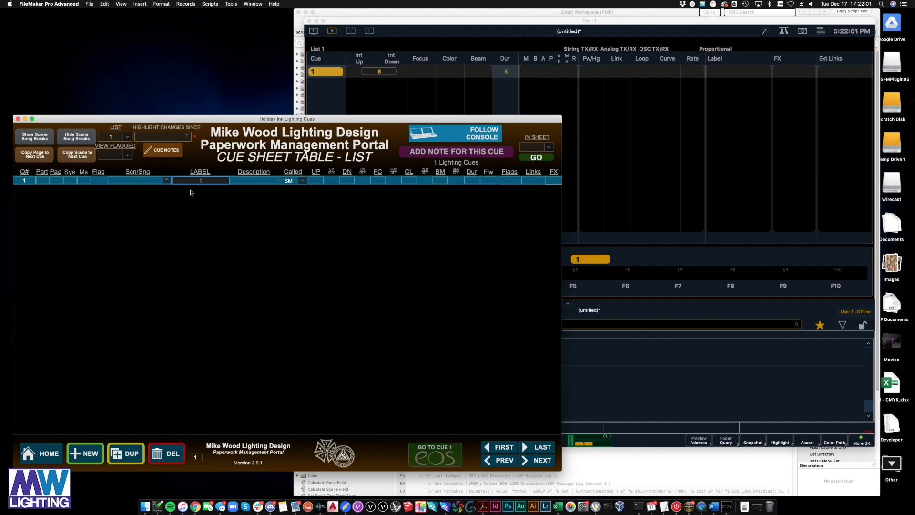
pyautogui.write('Cue One Label Here')
pyautogui.click(346, 180)
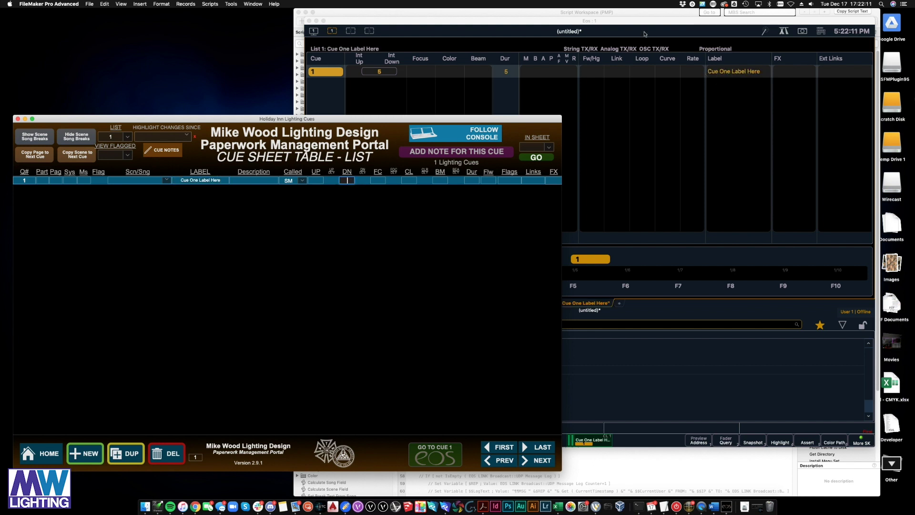
pyautogui.click(38, 457)
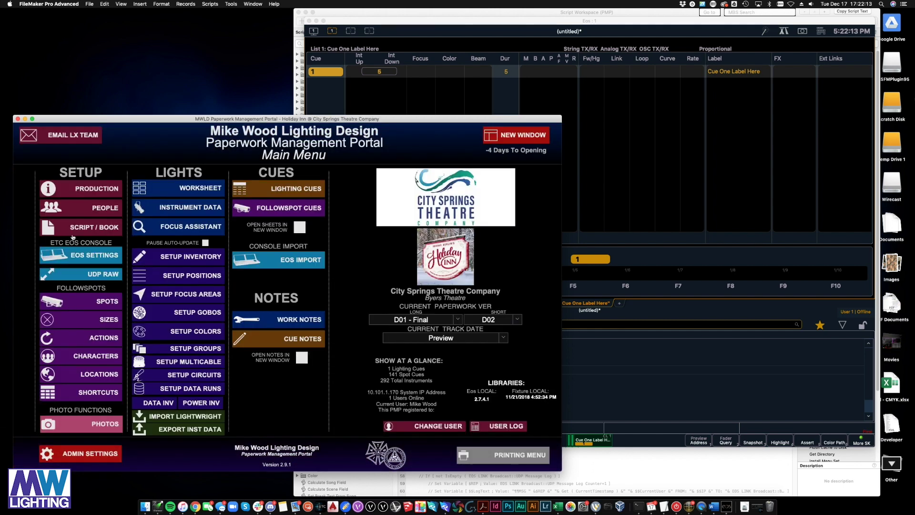
# Open UDP RAW to see the 56-byte Edit_Target label message for cue 1
pyautogui.click(87, 280)
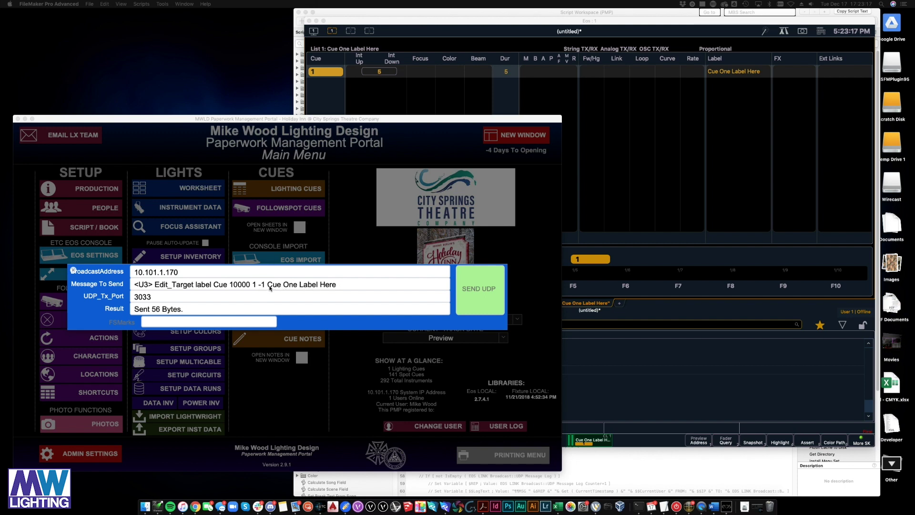
pyautogui.click(339, 285)
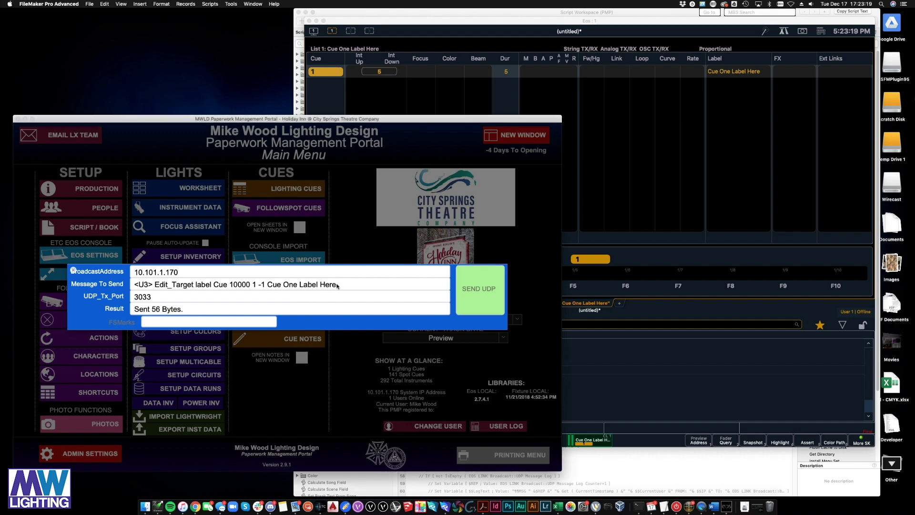
# Send 'New Label' to Eos as cue 1's label, then resend it as notes
pyautogui.moveTo(338, 285); pyautogui.dragTo(278, 290)
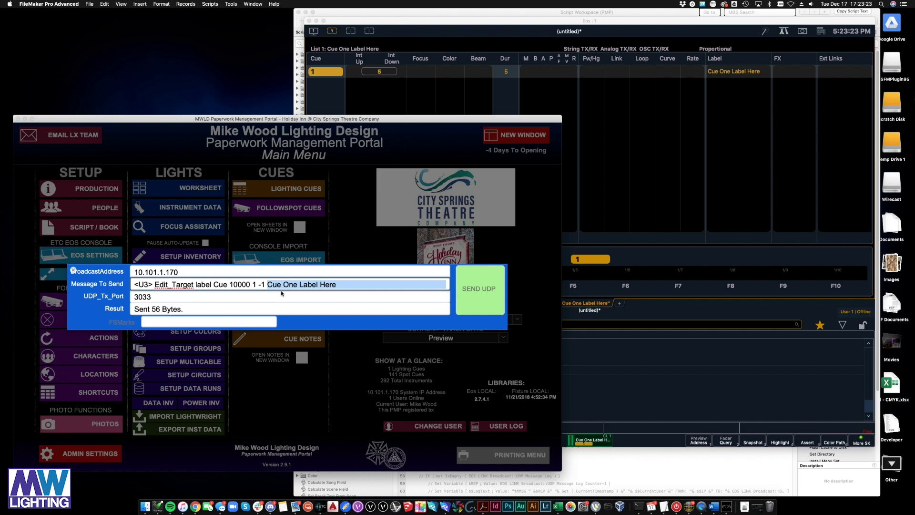
pyautogui.write('New Label')
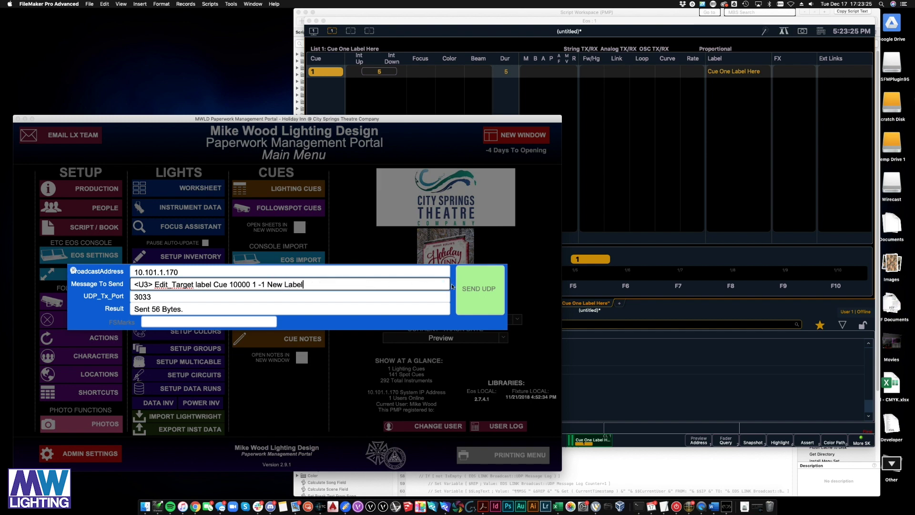
pyautogui.write('#')
pyautogui.click(458, 288)
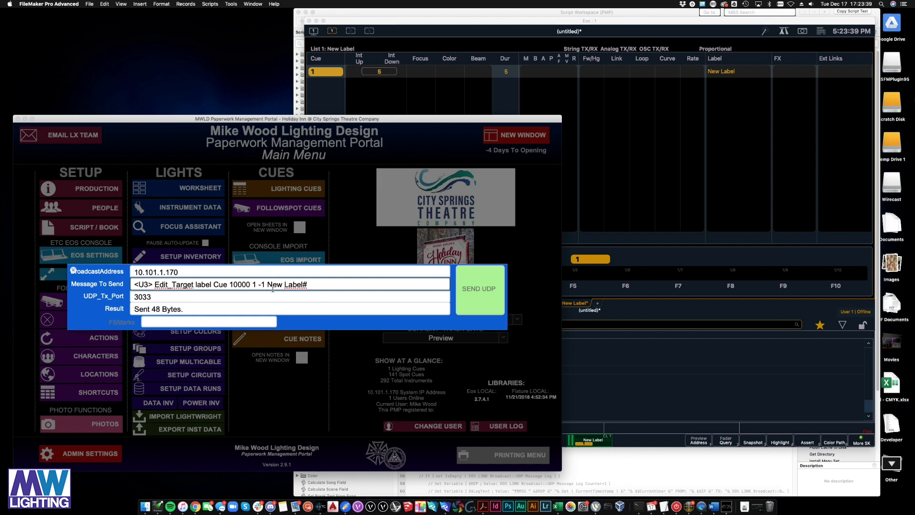
pyautogui.doubleClick(206, 285)
pyautogui.write('notes')
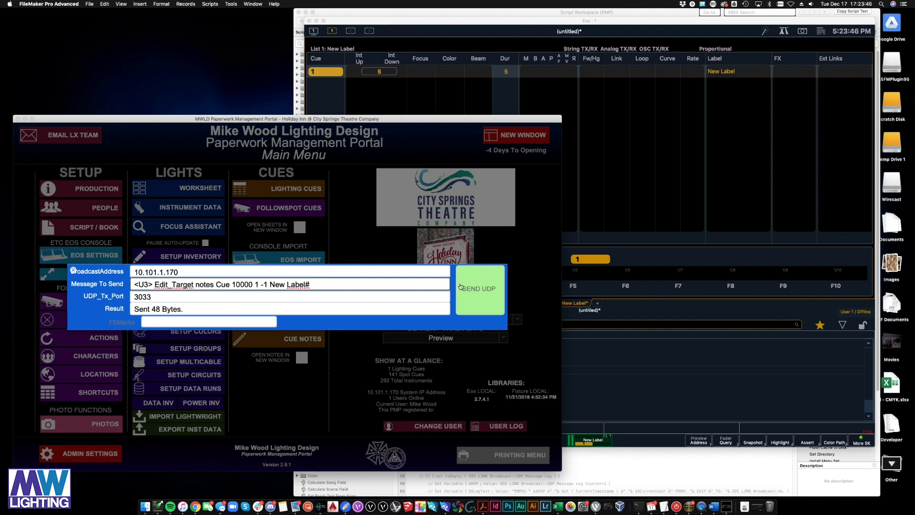
pyautogui.click(461, 286)
# Enable the Notes column in Eos's cue list to confirm cue 1 shows New Label
pyautogui.click(767, 48)
pyautogui.rightClick(566, 301)
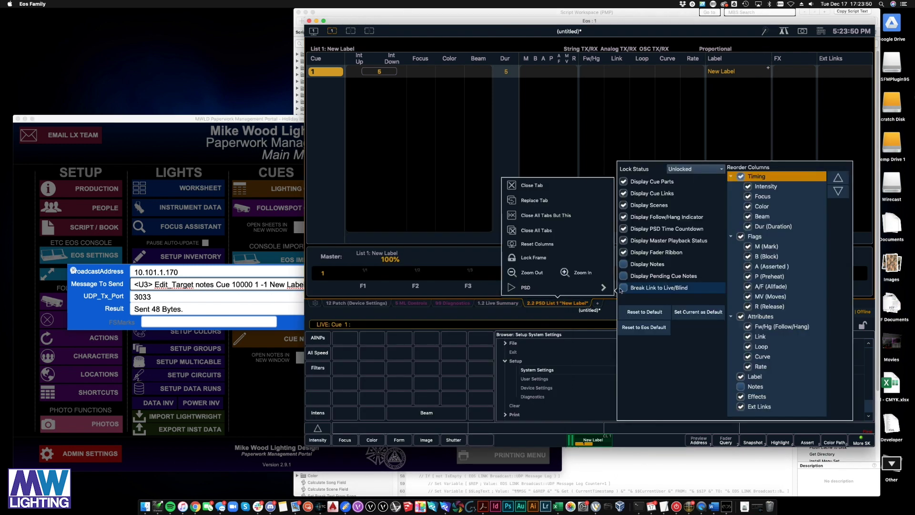
pyautogui.click(742, 386)
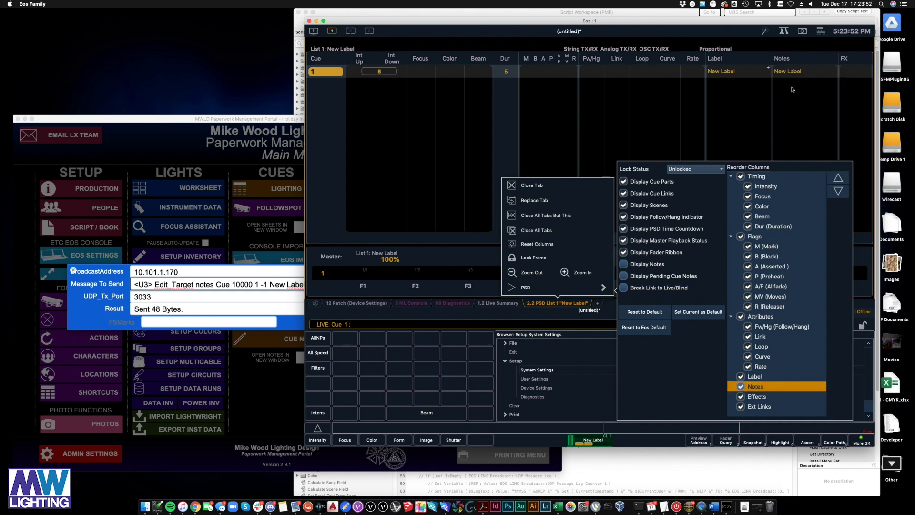
pyautogui.click(765, 43)
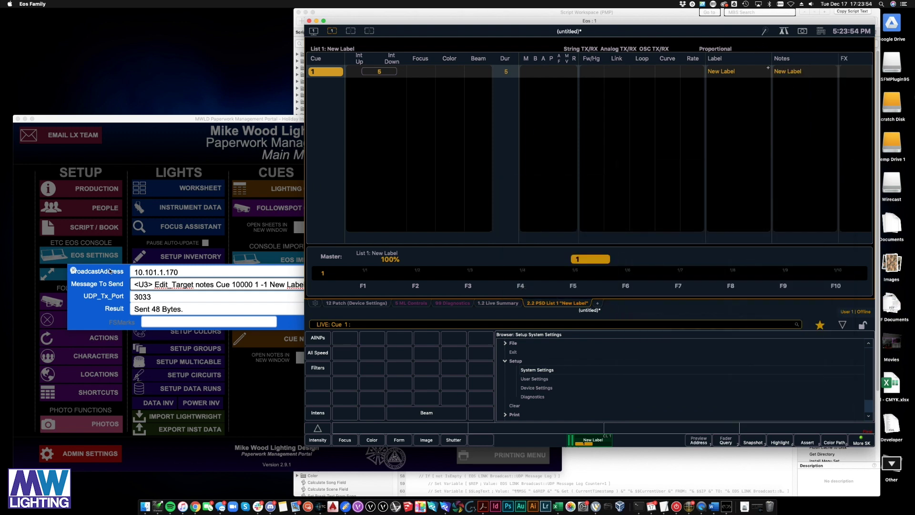
pyautogui.click(110, 270)
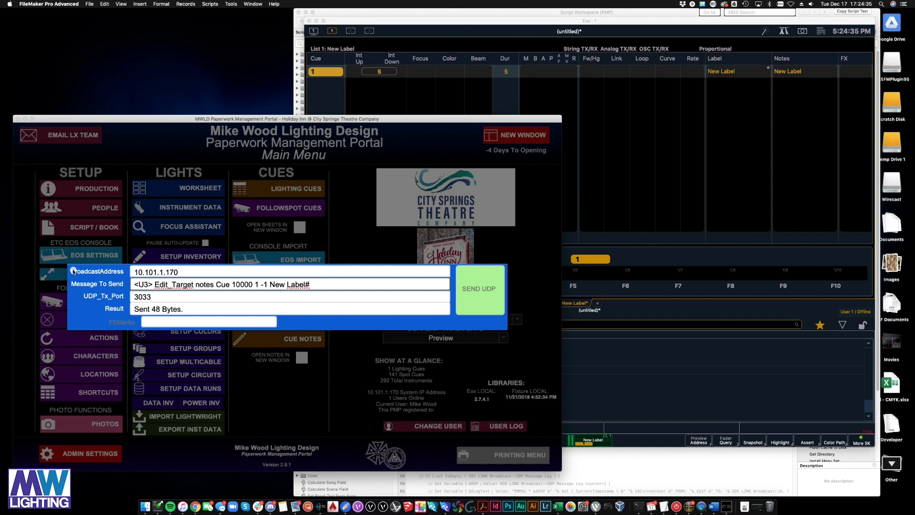
# Close the UDP sender, reposition the portal and Eos windows, and collapse Eos's Setup branch
pyautogui.click(73, 271)
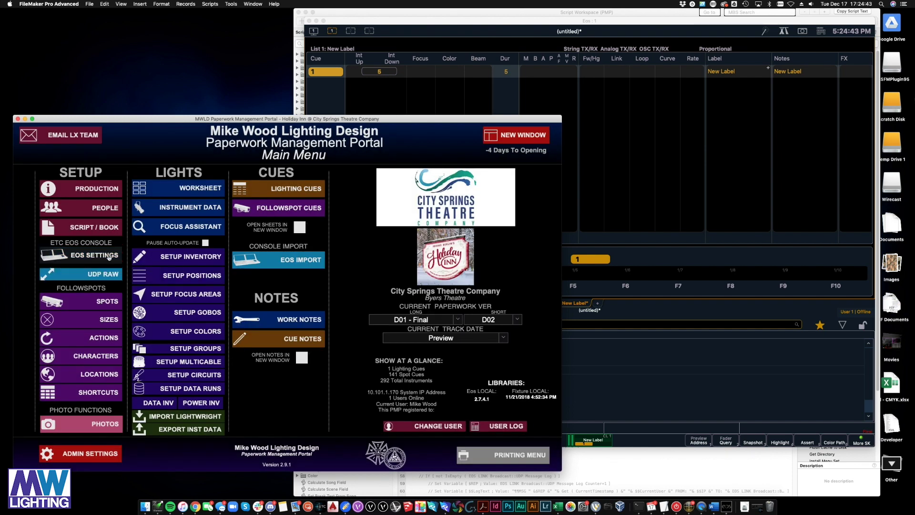
pyautogui.moveTo(156, 120)
pyautogui.mouseDown()
pyautogui.moveTo(187, 120)
pyautogui.moveTo(166, 131)
pyautogui.mouseUp()
pyautogui.moveTo(381, 20); pyautogui.dragTo(415, 14)
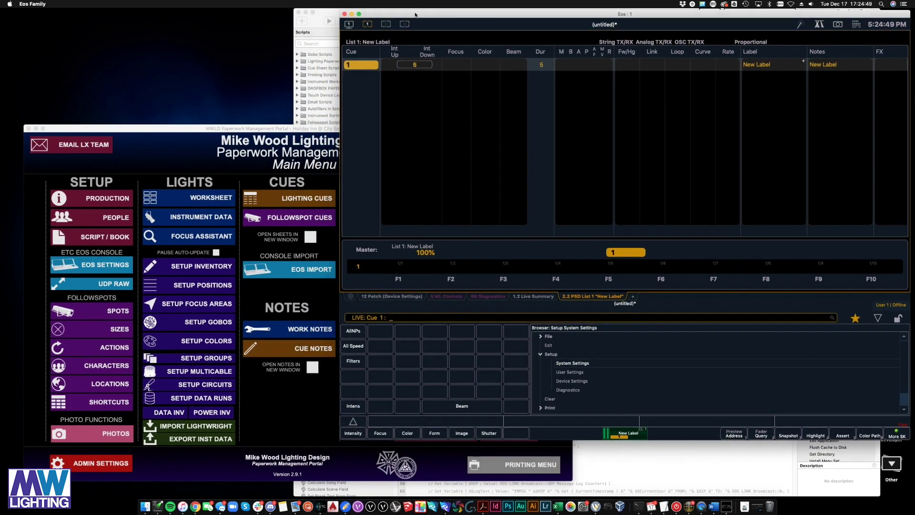
pyautogui.click(542, 354)
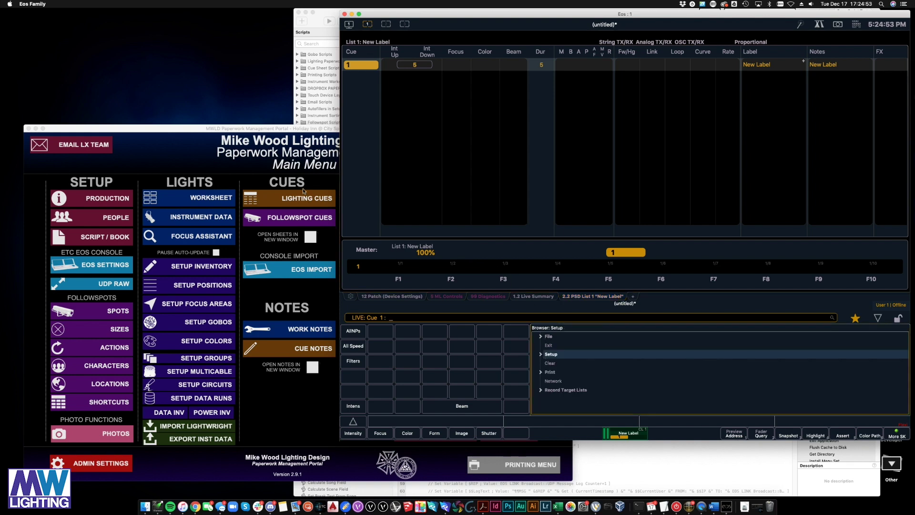
pyautogui.click(153, 132)
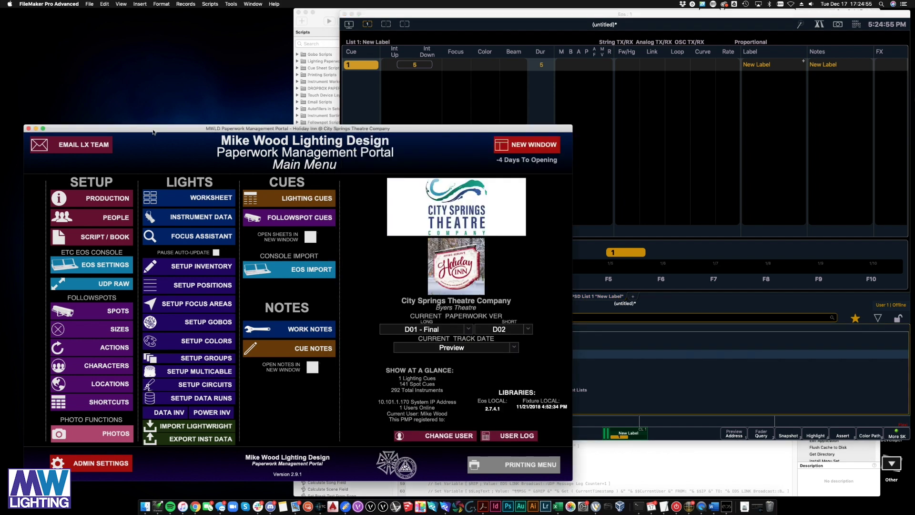